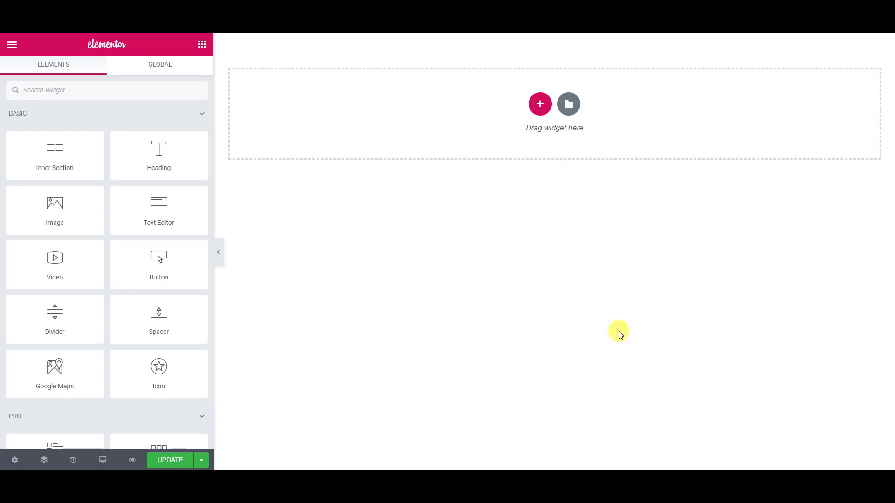
Search the widgets for 'coup' and drop the Coupons widget onto the empty page
{"action": "left_click", "coordinate": [68, 94]}
{"action": "type", "text": "coup"}
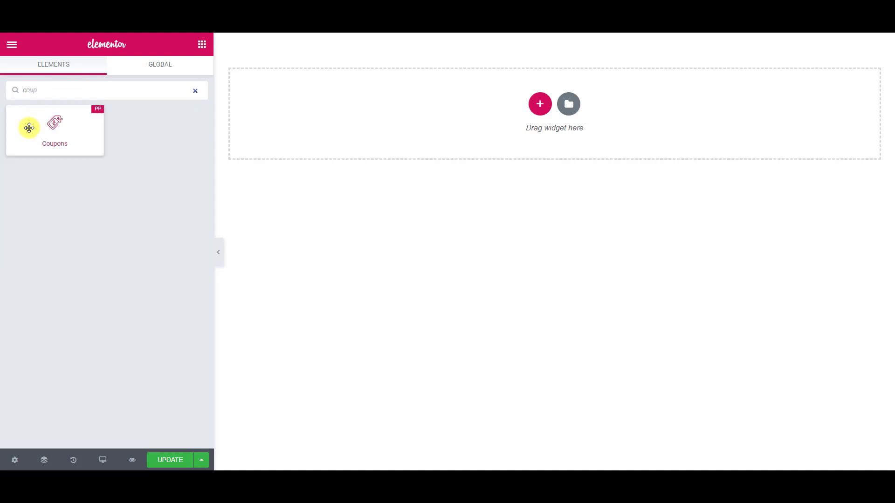
{"action": "left_click_drag", "start_coordinate": [29, 128], "coordinate": [389, 134]}
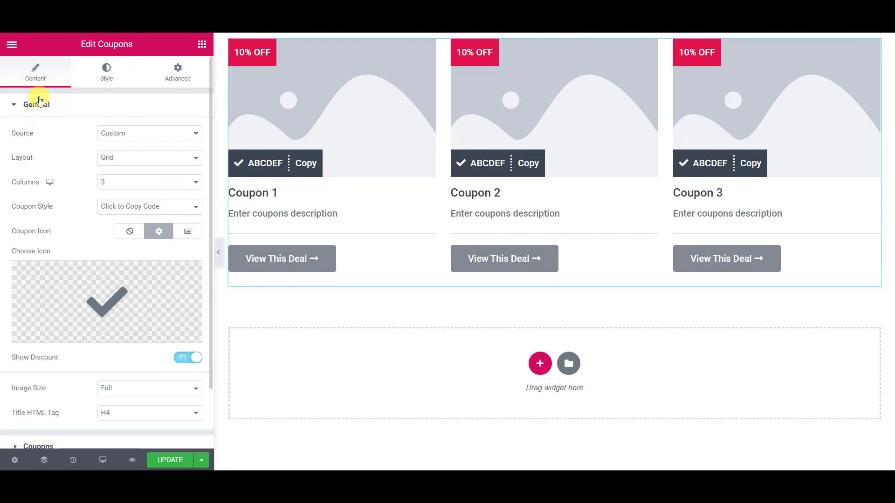
{"action": "left_click", "coordinate": [152, 135]}
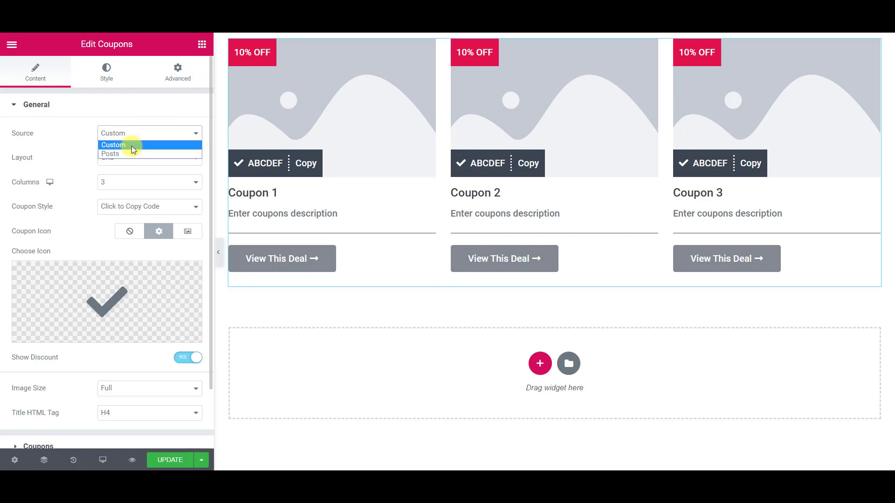
{"action": "left_click", "coordinate": [121, 153]}
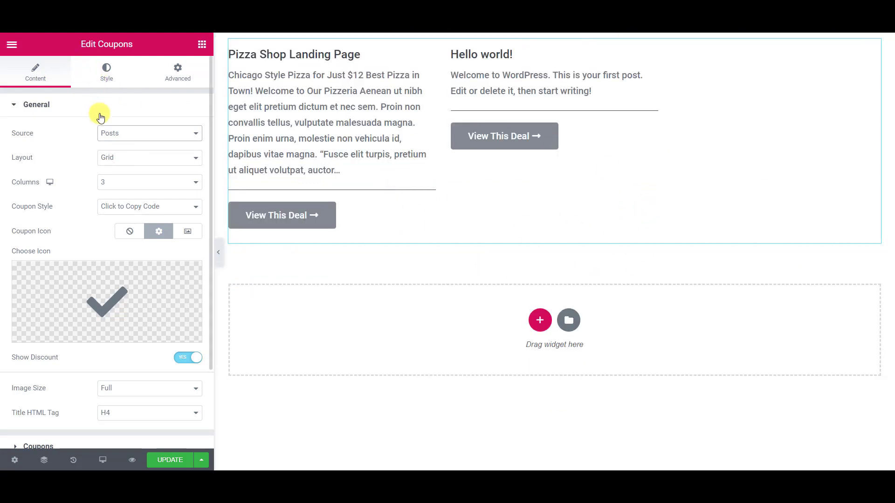
{"action": "left_click", "coordinate": [114, 135]}
{"action": "left_click", "coordinate": [116, 144]}
{"action": "scroll", "coordinate": [86, 304], "scroll_direction": "down", "scroll_amount": 2}
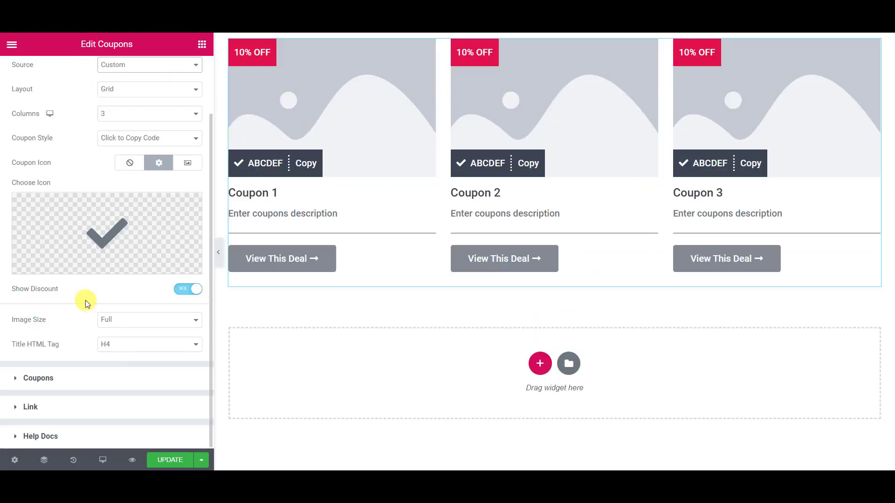
{"action": "scroll", "coordinate": [100, 326], "scroll_direction": "up", "scroll_amount": 2}
{"action": "left_click", "coordinate": [137, 133]}
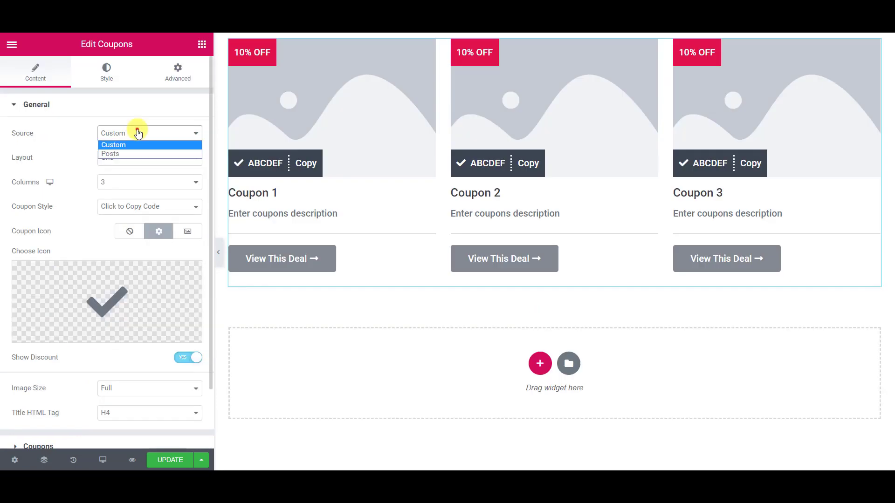
{"action": "left_click", "coordinate": [141, 152]}
{"action": "left_click", "coordinate": [122, 106]}
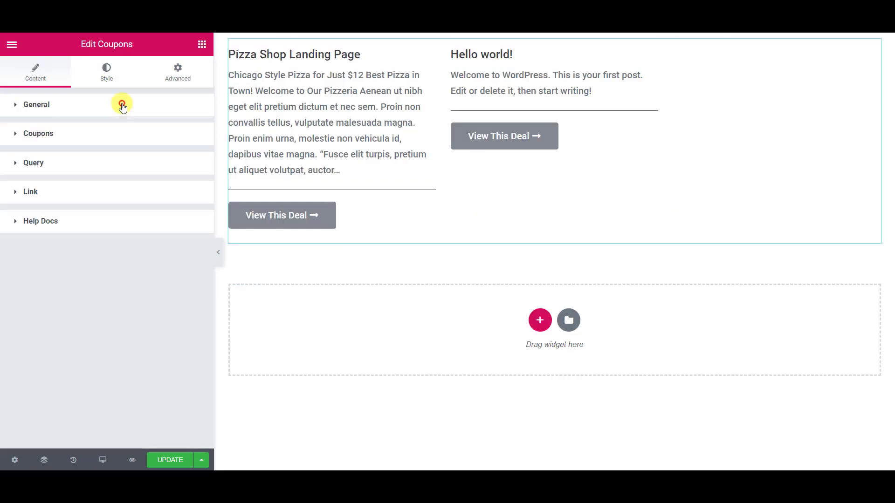
{"action": "left_click", "coordinate": [120, 139]}
{"action": "left_click", "coordinate": [156, 199]}
{"action": "left_click", "coordinate": [156, 199]}
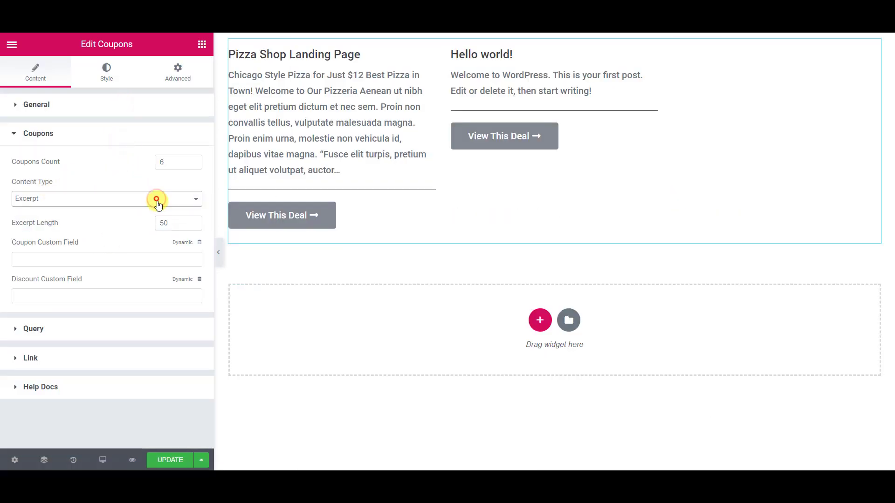
{"action": "left_click", "coordinate": [183, 244]}
{"action": "left_click", "coordinate": [183, 245]}
{"action": "left_click", "coordinate": [200, 279]}
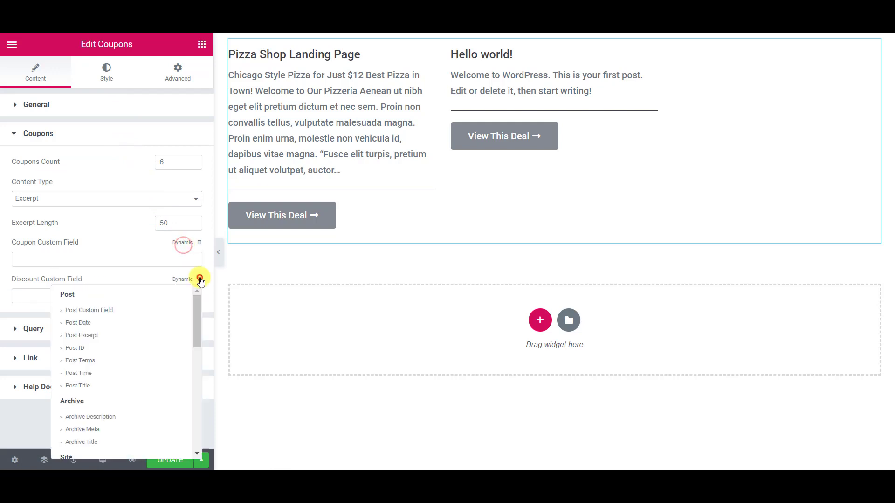
{"action": "left_click", "coordinate": [200, 279]}
{"action": "left_click", "coordinate": [110, 131]}
{"action": "left_click", "coordinate": [114, 109]}
{"action": "left_click", "coordinate": [123, 139]}
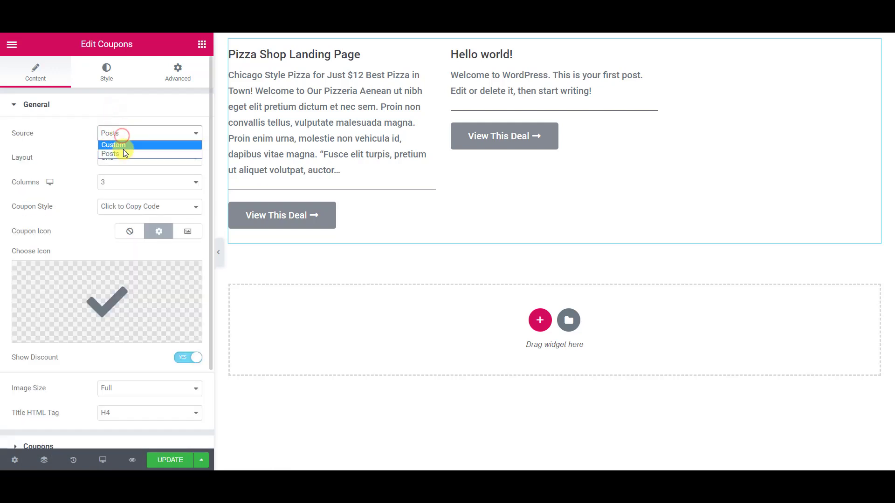
{"action": "left_click", "coordinate": [123, 147]}
{"action": "left_click", "coordinate": [149, 158]}
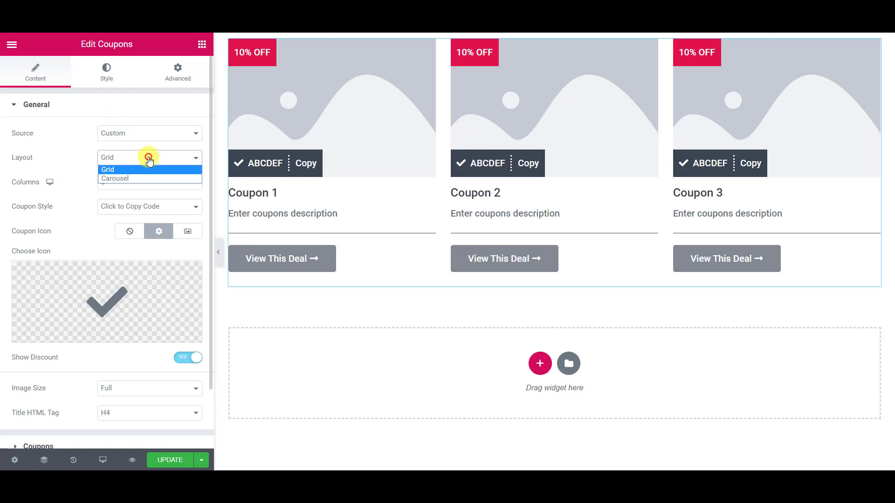
{"action": "left_click", "coordinate": [145, 180]}
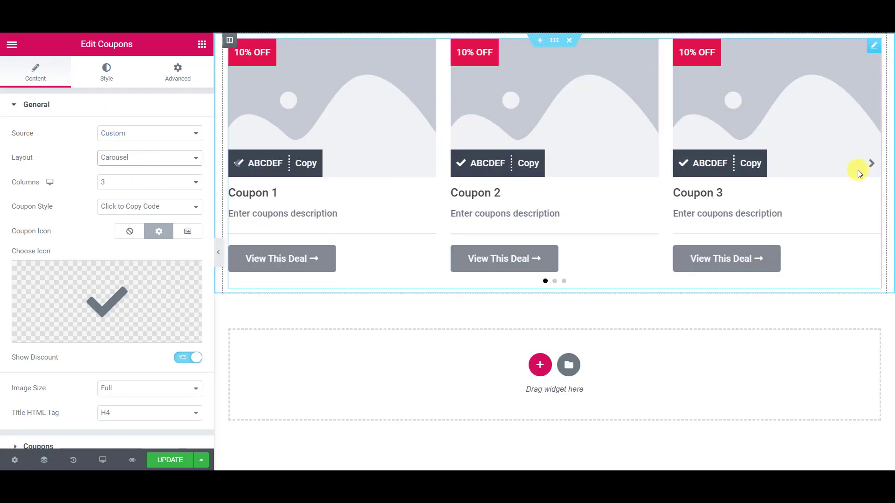
{"action": "left_click", "coordinate": [872, 165]}
{"action": "left_click", "coordinate": [872, 164]}
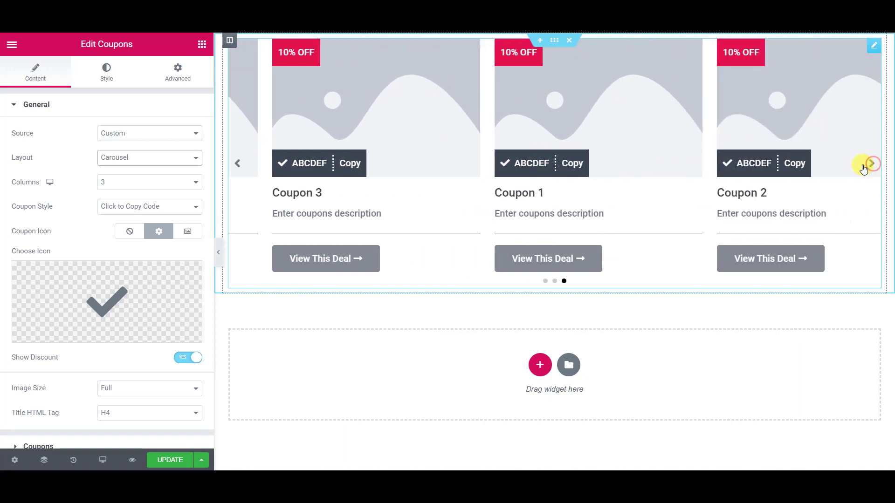
{"action": "left_click", "coordinate": [172, 151]}
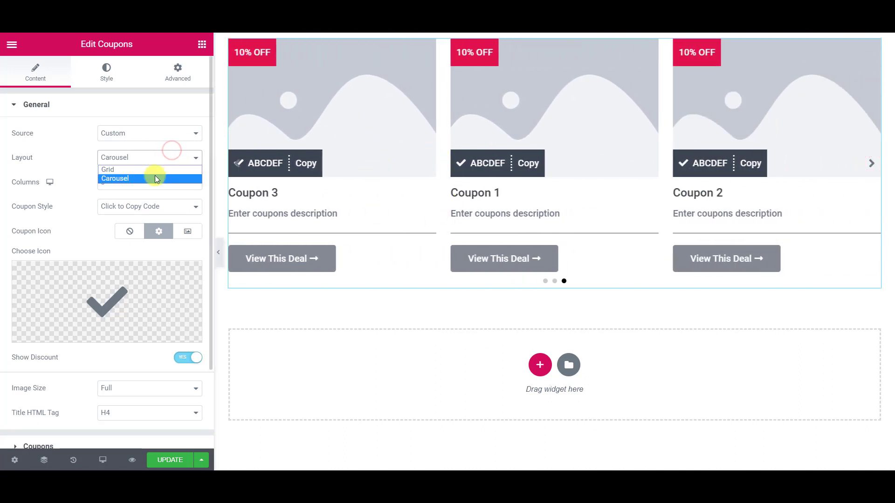
{"action": "left_click", "coordinate": [163, 162]}
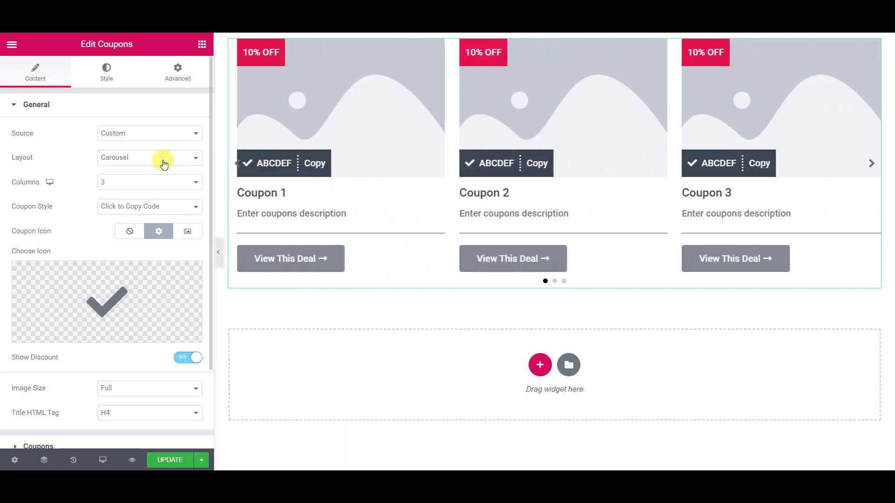
{"action": "left_click", "coordinate": [119, 157]}
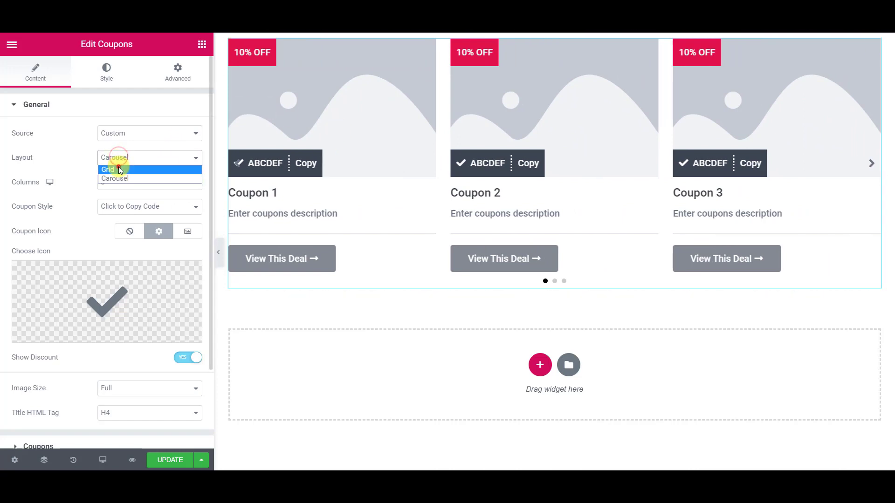
{"action": "left_click", "coordinate": [119, 166]}
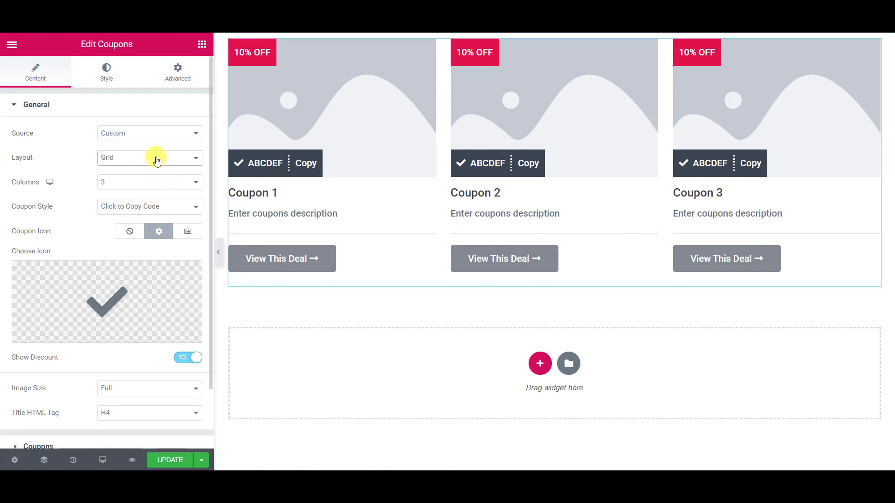
Keep the coupon grid at 3 columns and try copying Coupon 1's code in the preview
{"action": "left_click", "coordinate": [170, 181]}
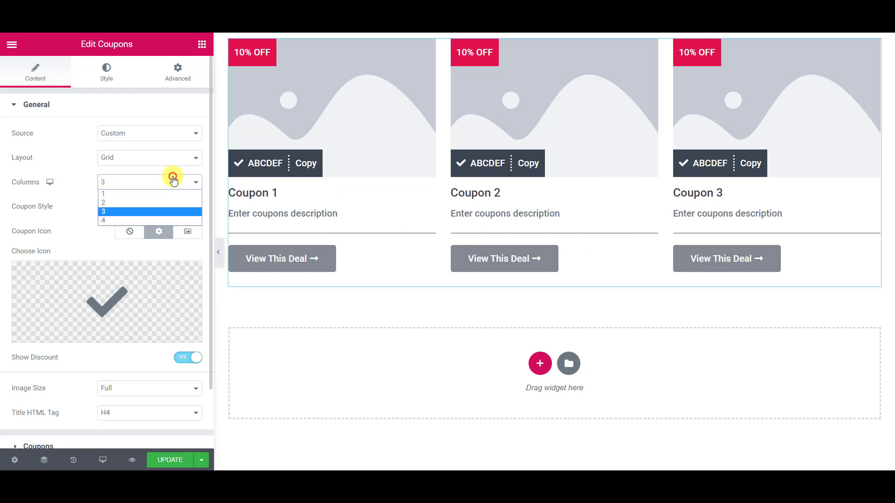
{"action": "left_click", "coordinate": [76, 233]}
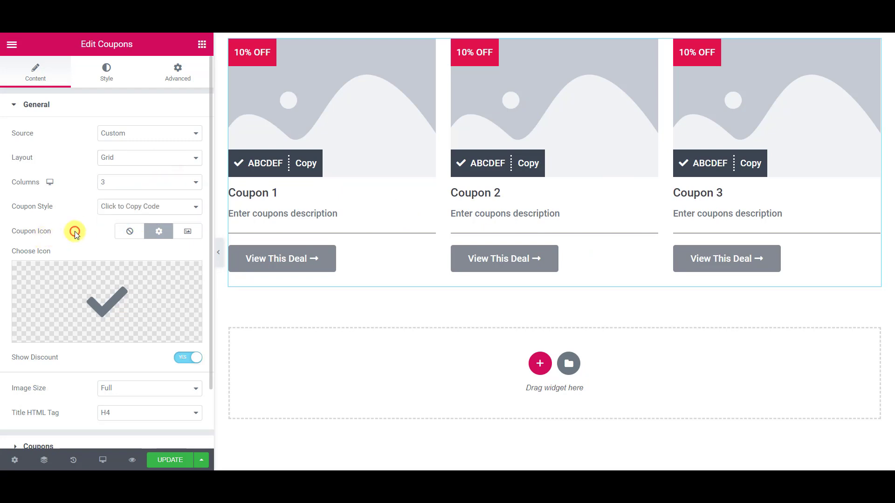
{"action": "left_click", "coordinate": [119, 211]}
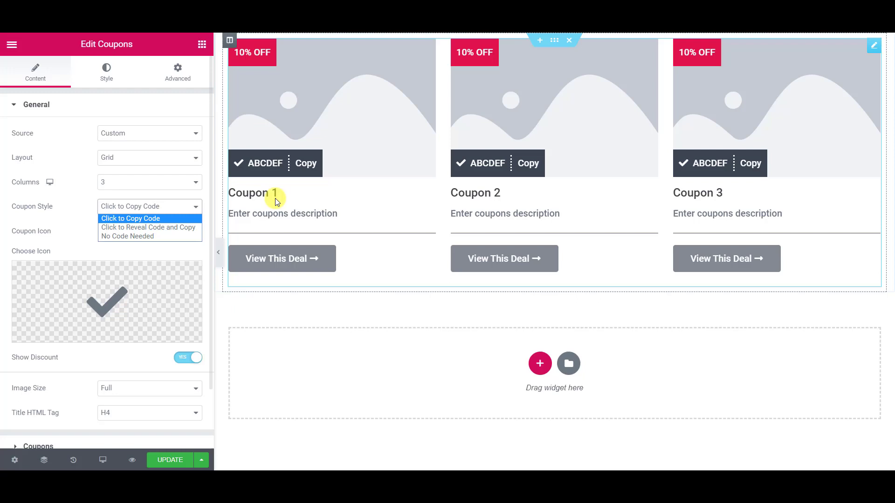
{"action": "left_click", "coordinate": [301, 163]}
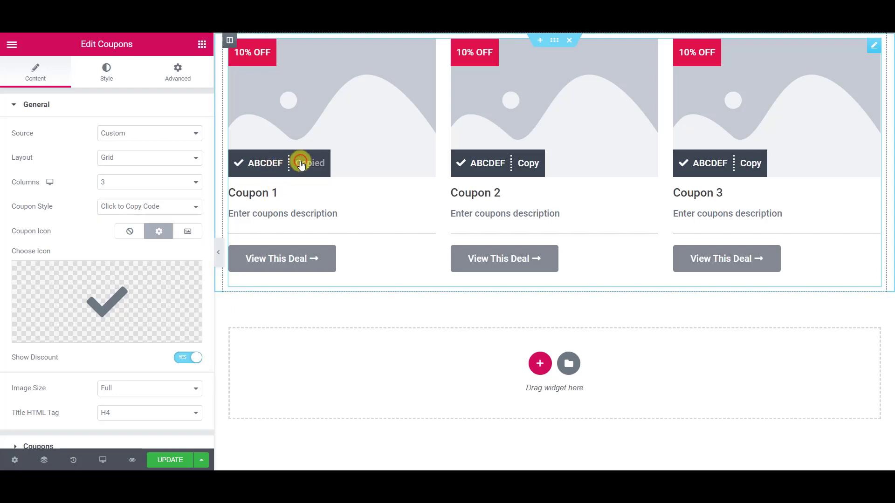
Set Coupon Style to Click to Reveal Code and Copy, then reveal Coupons 1 and 3
{"action": "left_click", "coordinate": [154, 206]}
{"action": "left_click", "coordinate": [164, 228]}
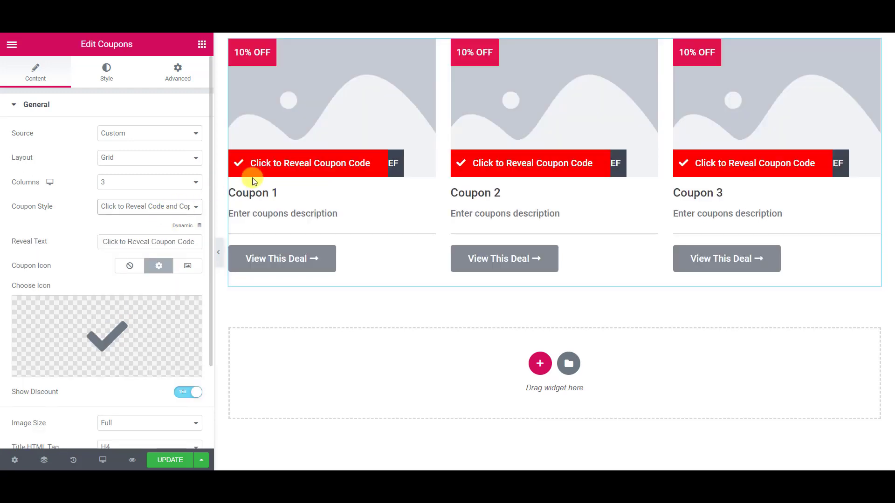
{"action": "left_click", "coordinate": [325, 174]}
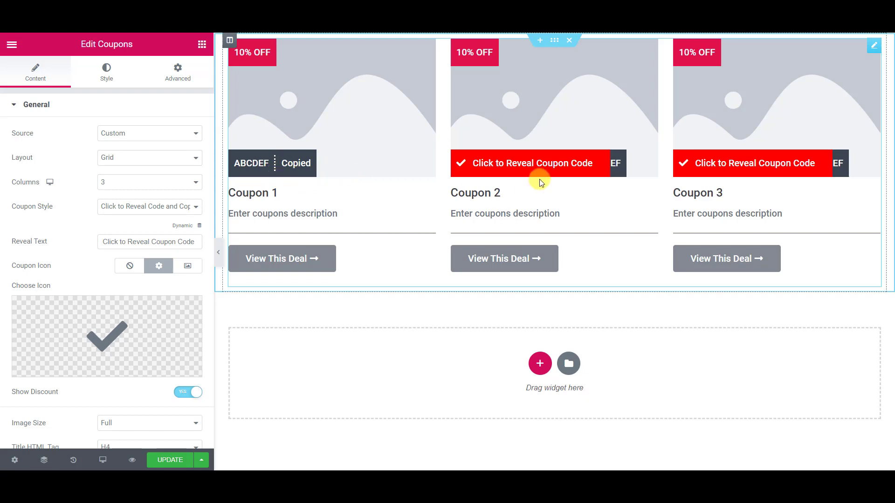
{"action": "left_click", "coordinate": [756, 175]}
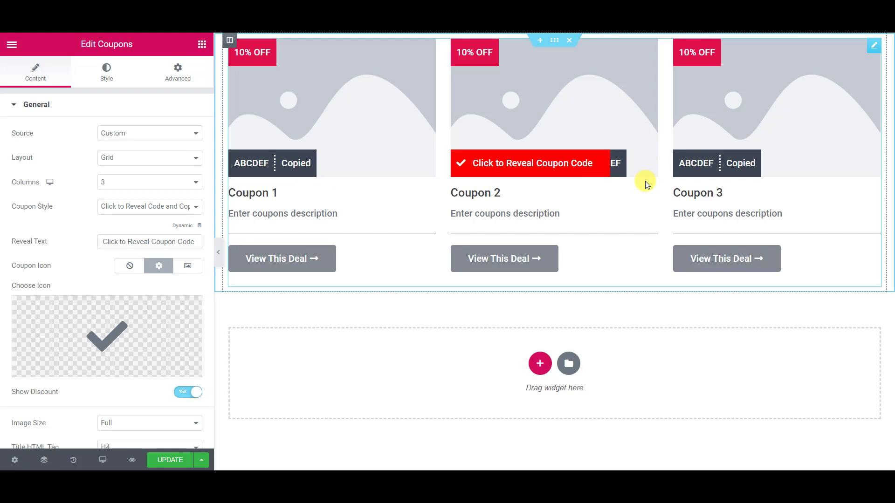
{"action": "left_click", "coordinate": [168, 206]}
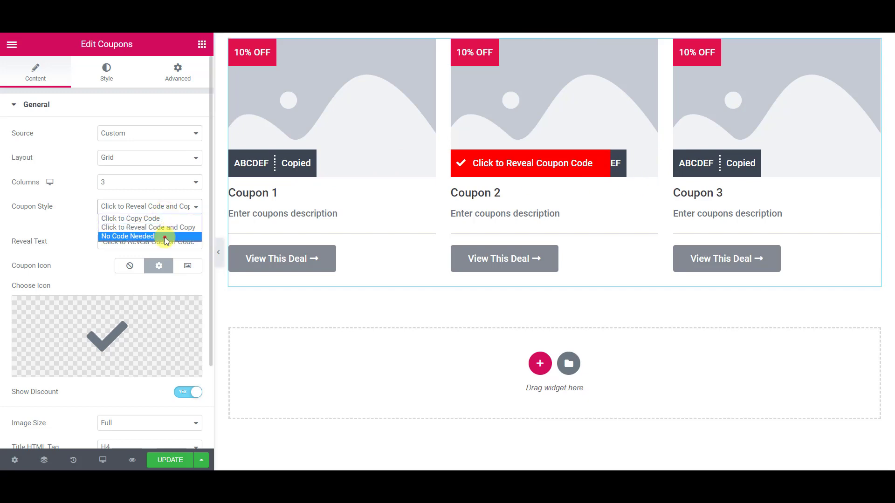
Switch Coupon Style to No Code Needed, clear its label, set Coupon Icon to None, keep Full image size
{"action": "left_click", "coordinate": [166, 237]}
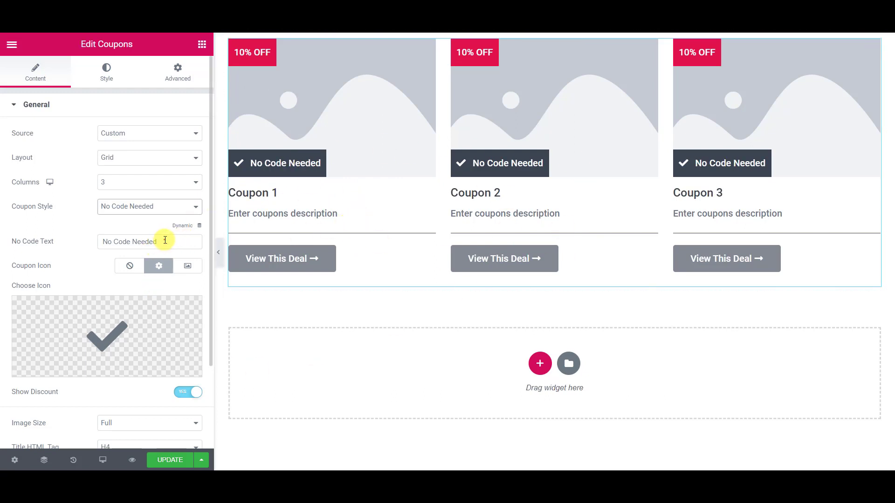
{"action": "left_click_drag", "start_coordinate": [164, 241], "coordinate": [93, 239]}
{"action": "key", "text": "BackSpace"}
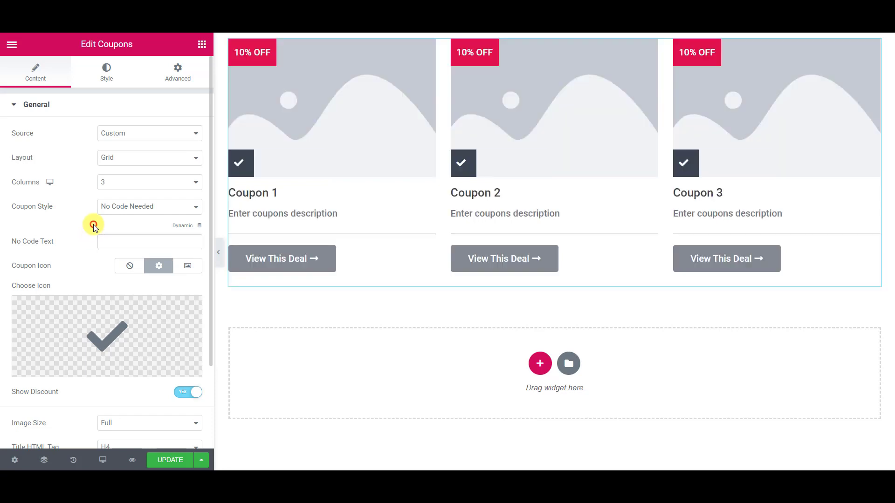
{"action": "left_click", "coordinate": [130, 265]}
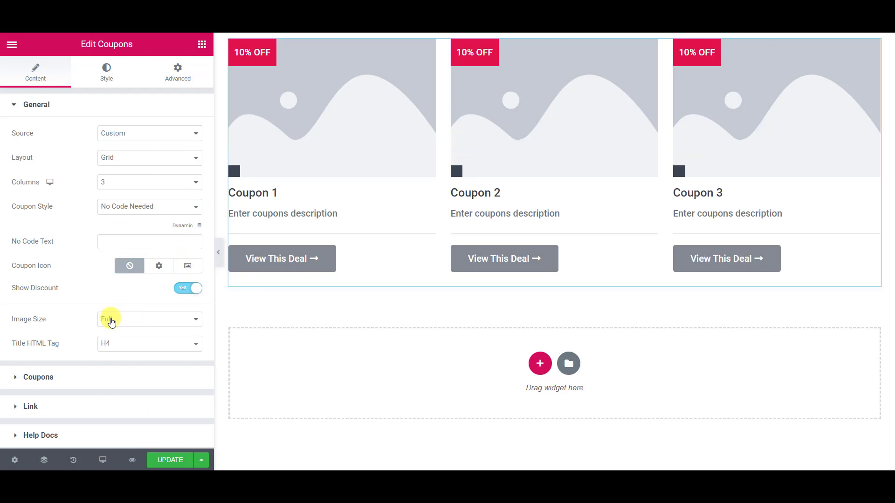
{"action": "left_click", "coordinate": [111, 321]}
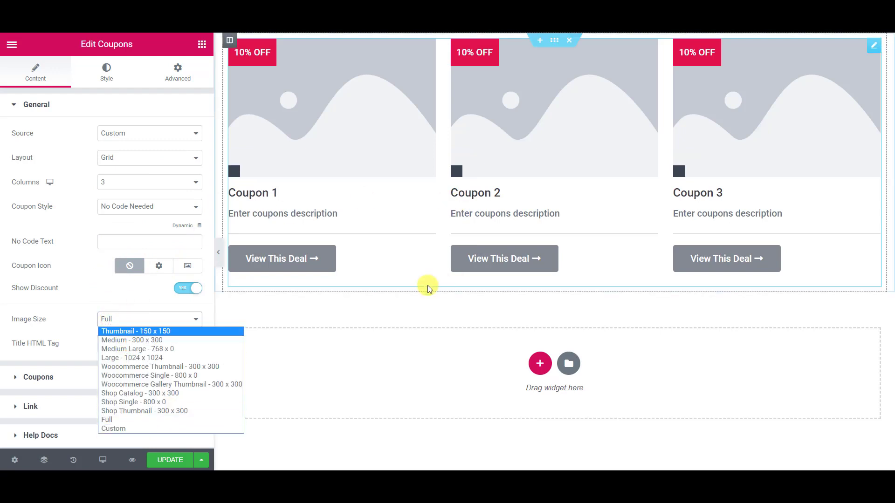
{"action": "left_click", "coordinate": [77, 279]}
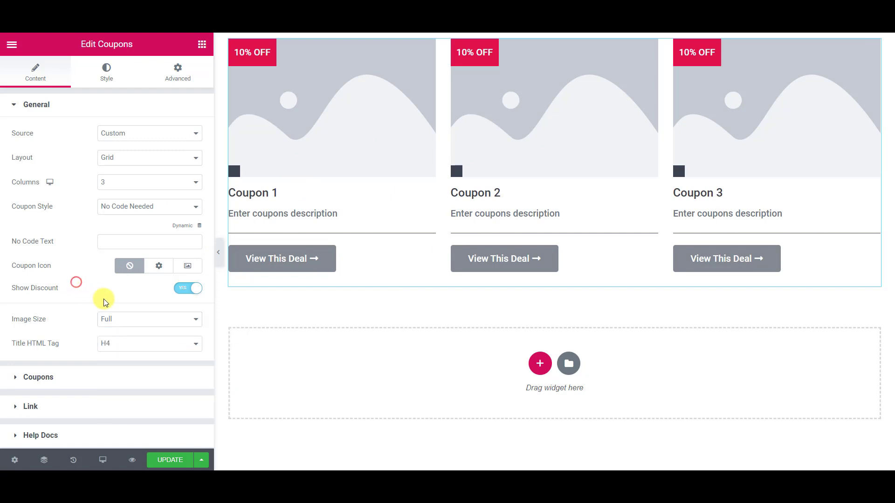
Keep H4 as the title heading and delete Coupons 2 and 3
{"action": "left_click", "coordinate": [125, 348]}
{"action": "left_click", "coordinate": [60, 377]}
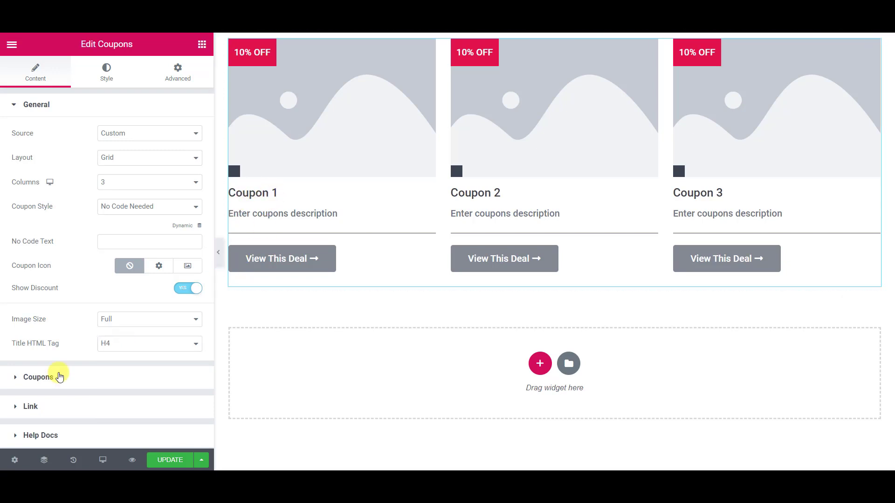
{"action": "left_click", "coordinate": [60, 377]}
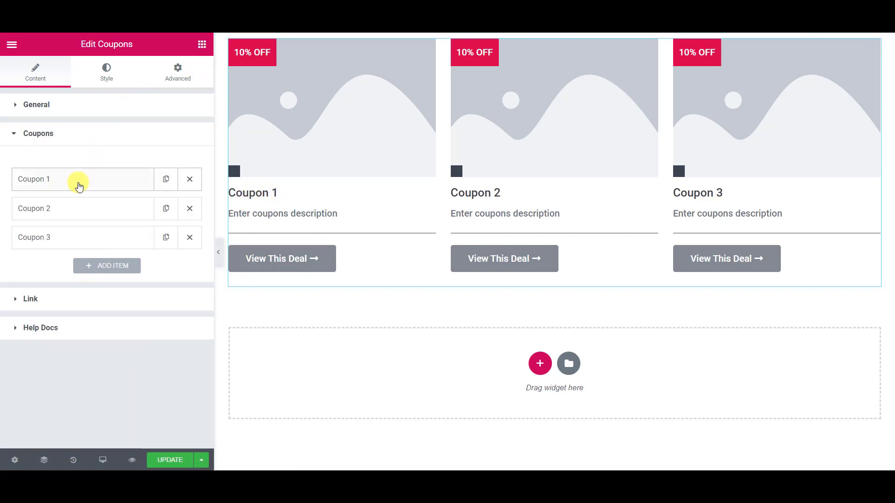
{"action": "left_click", "coordinate": [199, 208]}
{"action": "left_click", "coordinate": [194, 208]}
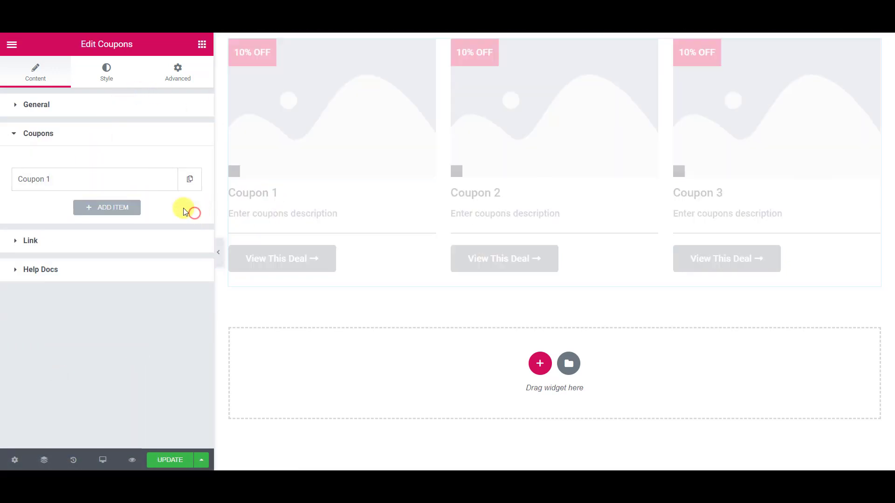
Give Coupon 1 the Elementor Pro logo image from the Media Library
{"action": "left_click", "coordinate": [122, 186]}
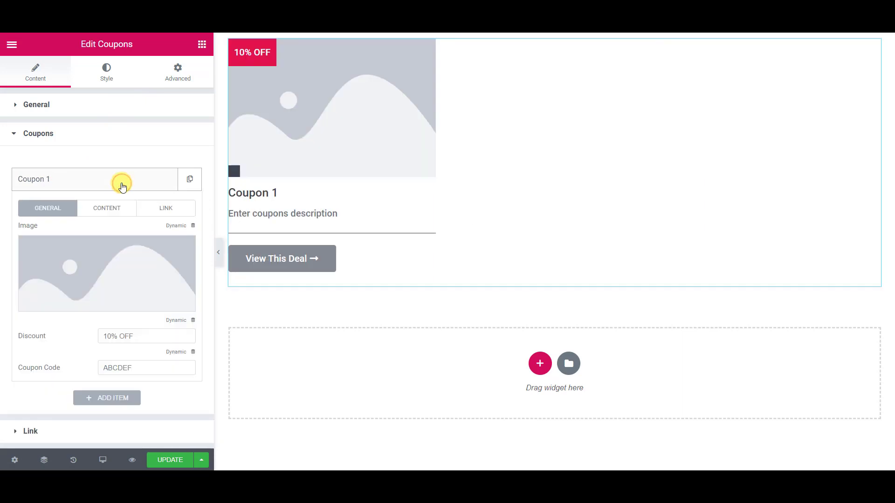
{"action": "left_click", "coordinate": [104, 273]}
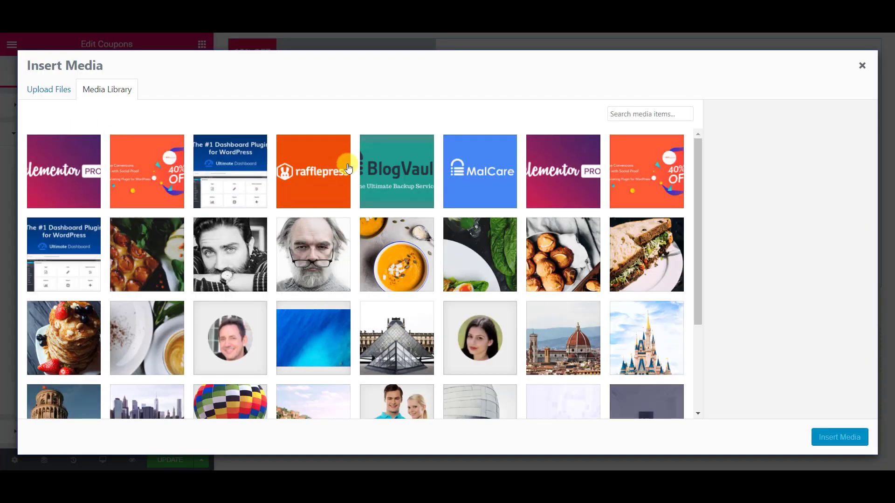
{"action": "left_click", "coordinate": [550, 163]}
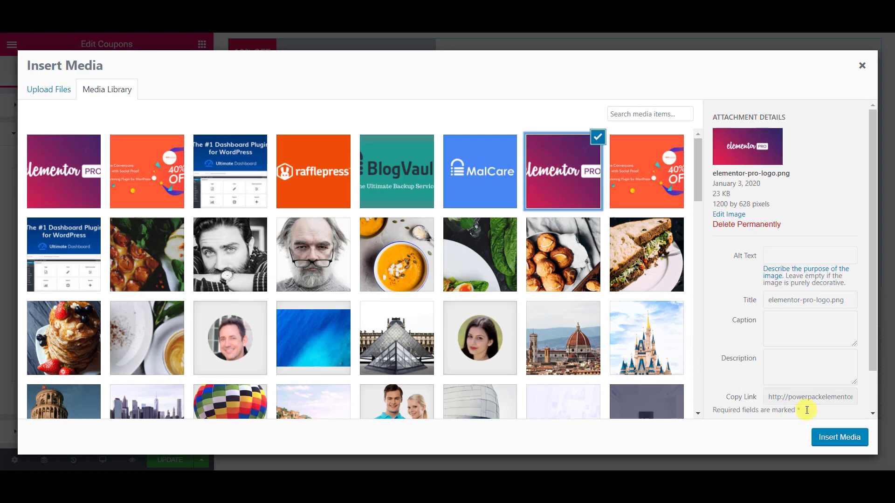
{"action": "left_click", "coordinate": [839, 438]}
Change Coupon 1's discount to 20% OFF and delete the ABCDEF coupon code
{"action": "scroll", "coordinate": [126, 275], "scroll_direction": "down", "scroll_amount": 1}
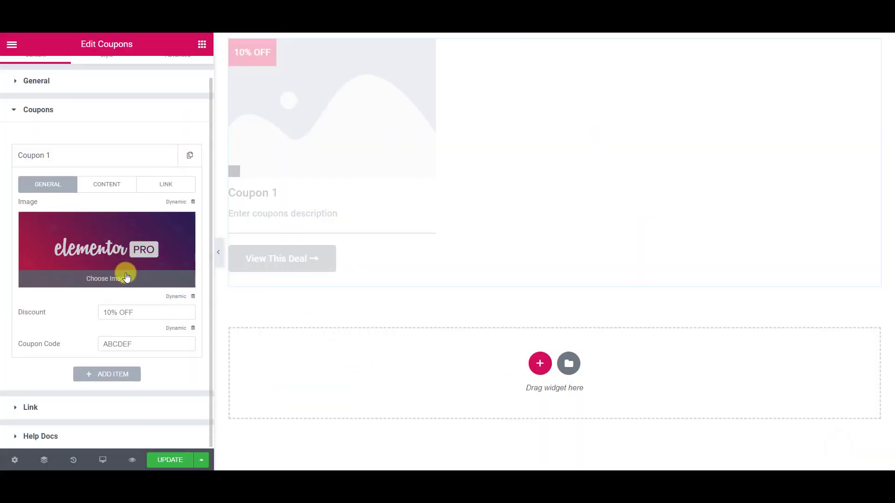
{"action": "left_click", "coordinate": [107, 309]}
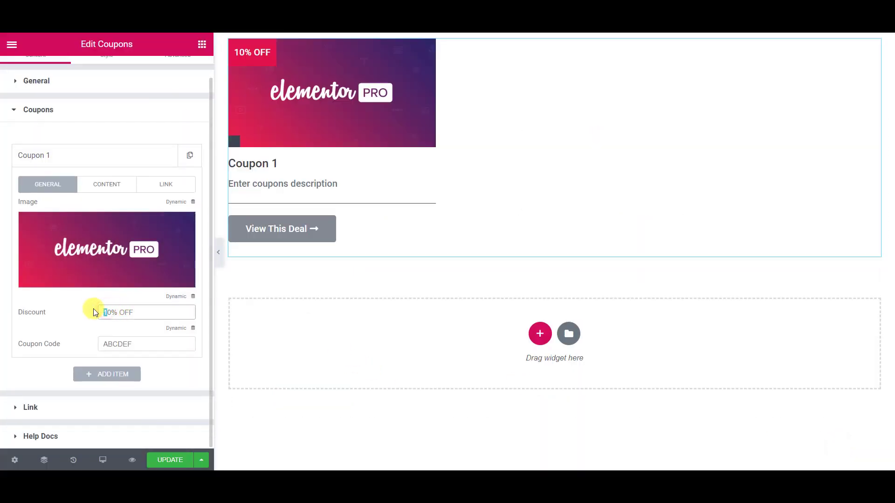
{"action": "type", "text": "2"}
{"action": "double_click", "coordinate": [140, 340]}
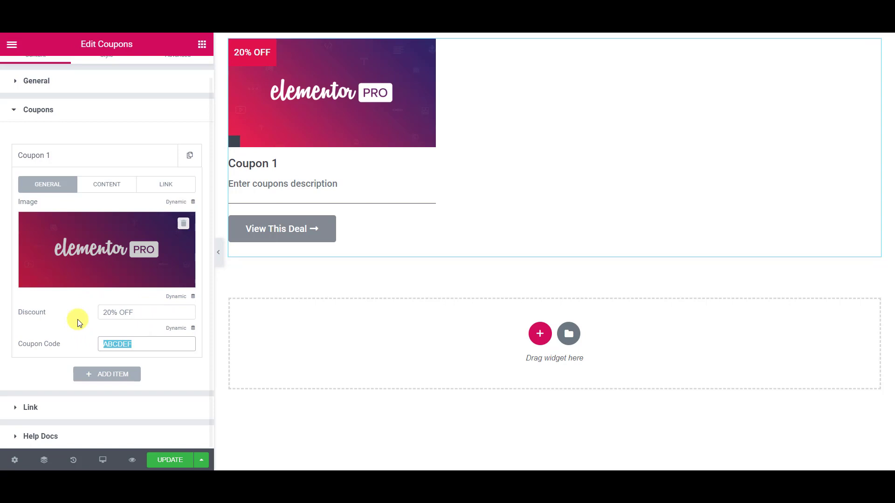
{"action": "key", "text": "BackSpace"}
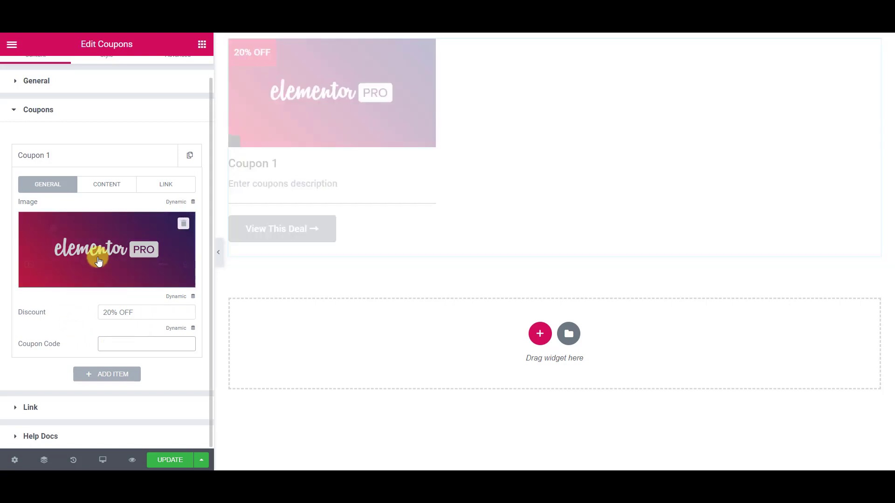
Retitle the first coupon 'Elementor'
{"action": "left_click", "coordinate": [107, 187]}
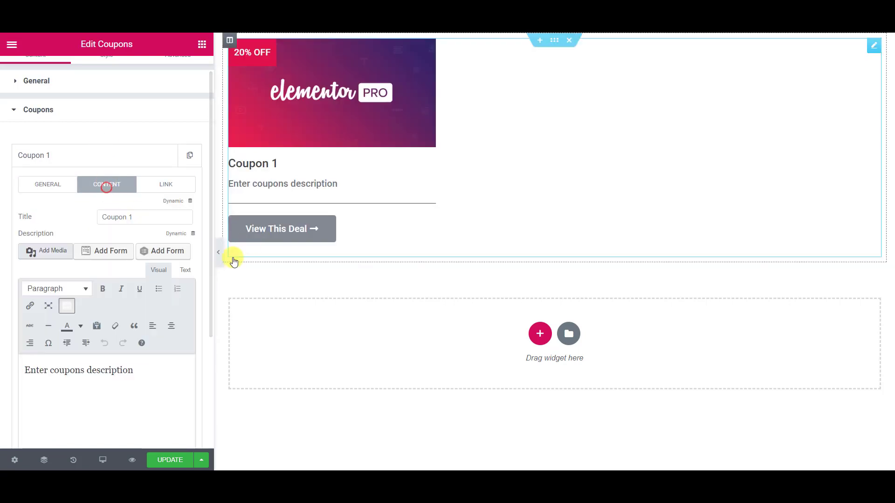
{"action": "left_click_drag", "start_coordinate": [133, 216], "coordinate": [49, 209]}
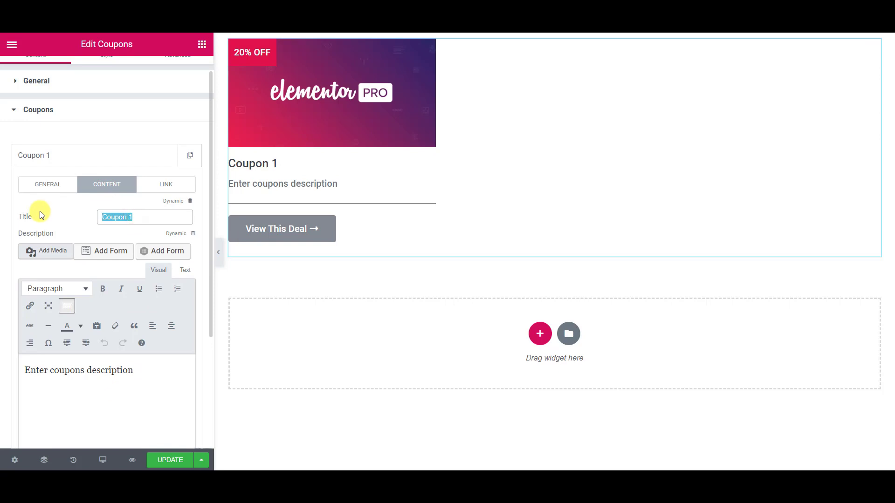
{"action": "type", "text": "Elementor"}
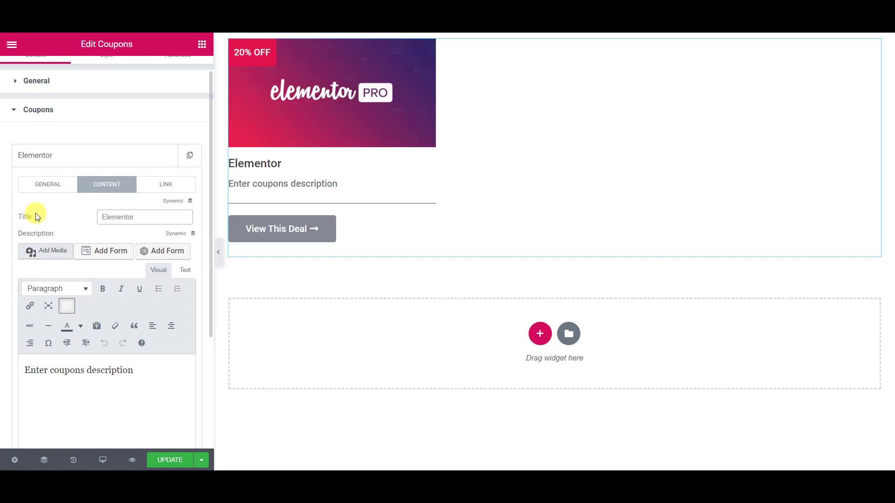
Replace the placeholder description with the pasted two-paragraph Elementor text and open the link field
{"action": "left_click", "coordinate": [108, 409]}
{"action": "key", "text": "ctrl+a"}
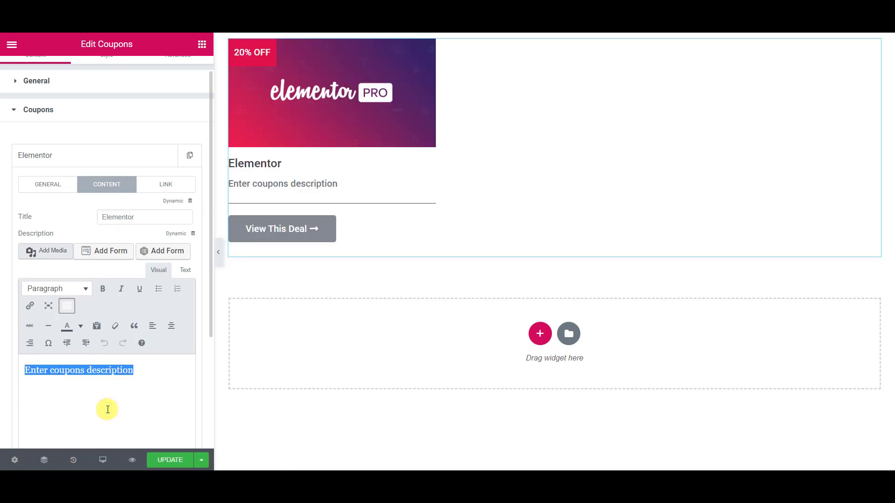
{"action": "key", "text": "ctrl+v"}
{"action": "scroll", "coordinate": [142, 264], "scroll_direction": "down", "scroll_amount": 3}
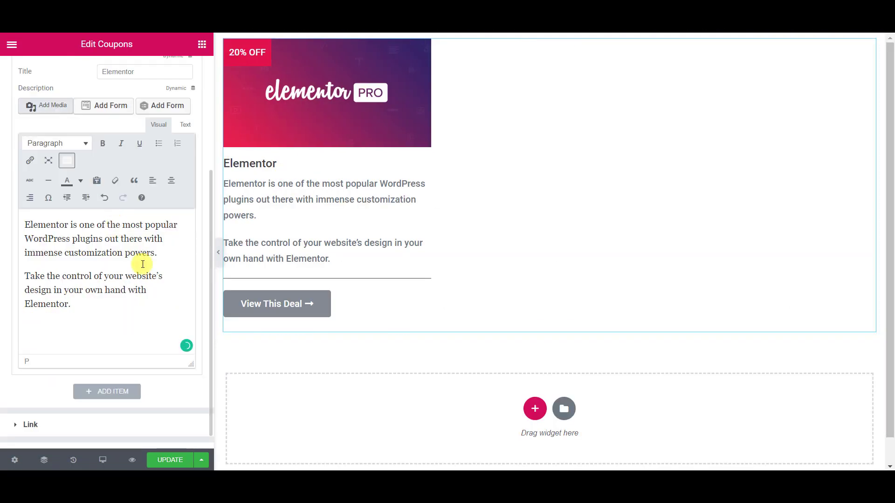
{"action": "scroll", "coordinate": [124, 253], "scroll_direction": "up", "scroll_amount": 5}
{"action": "left_click", "coordinate": [160, 207]}
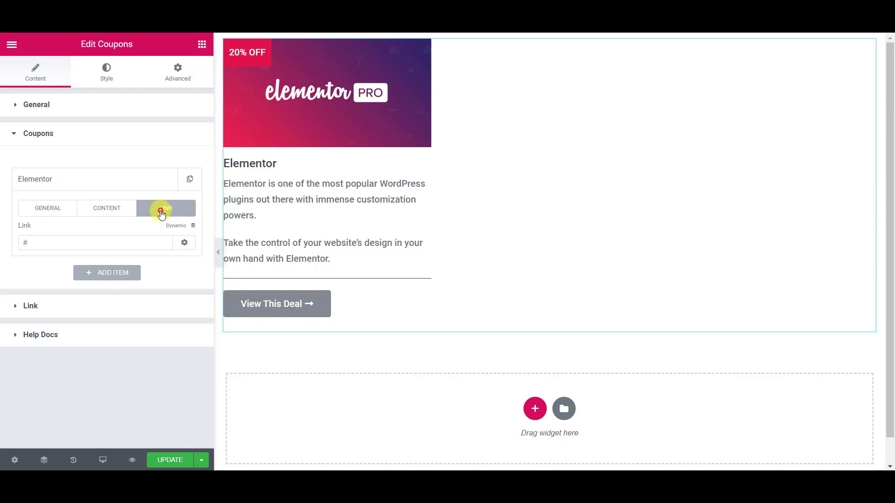
{"action": "left_click", "coordinate": [64, 244]}
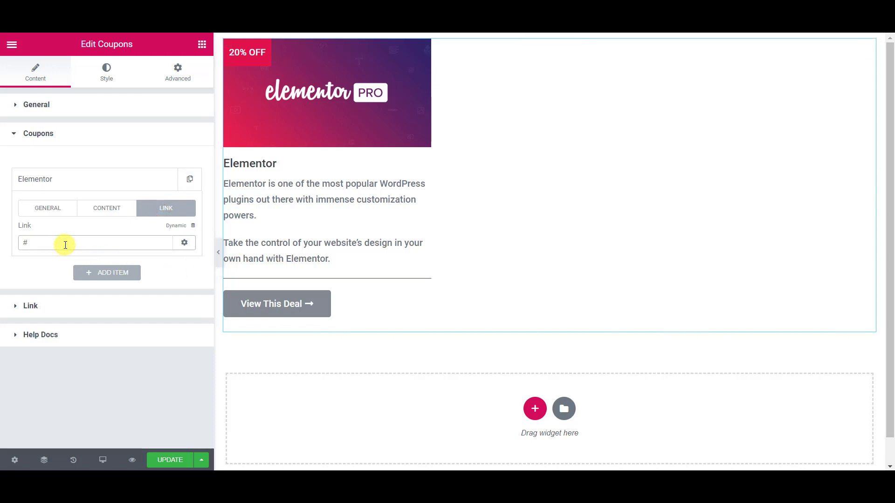
{"action": "key", "text": "ctrl+v"}
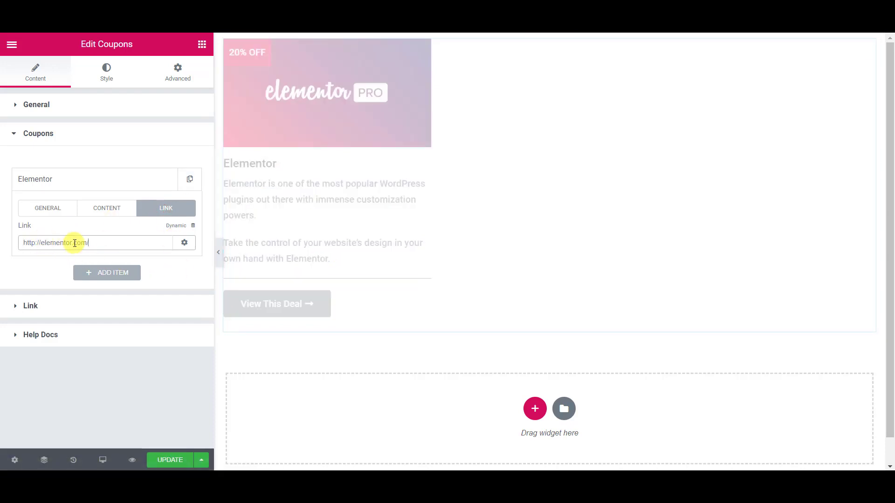
{"action": "left_click", "coordinate": [102, 179]}
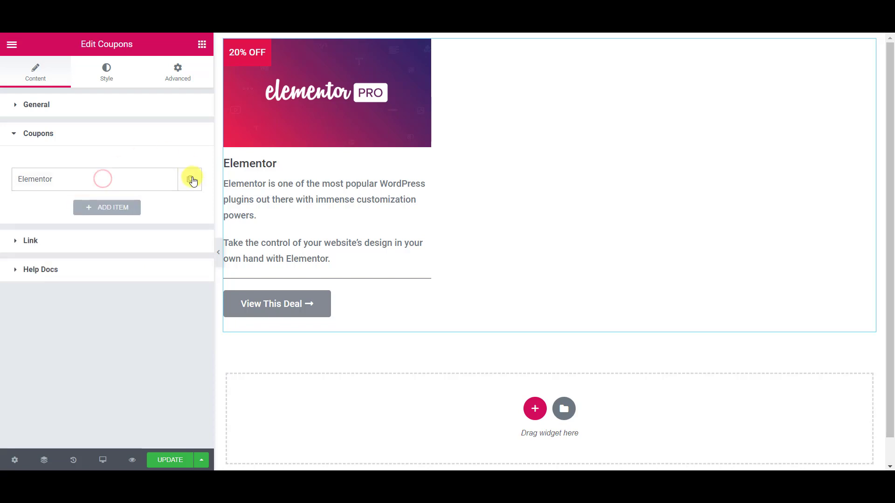
{"action": "left_click", "coordinate": [192, 181]}
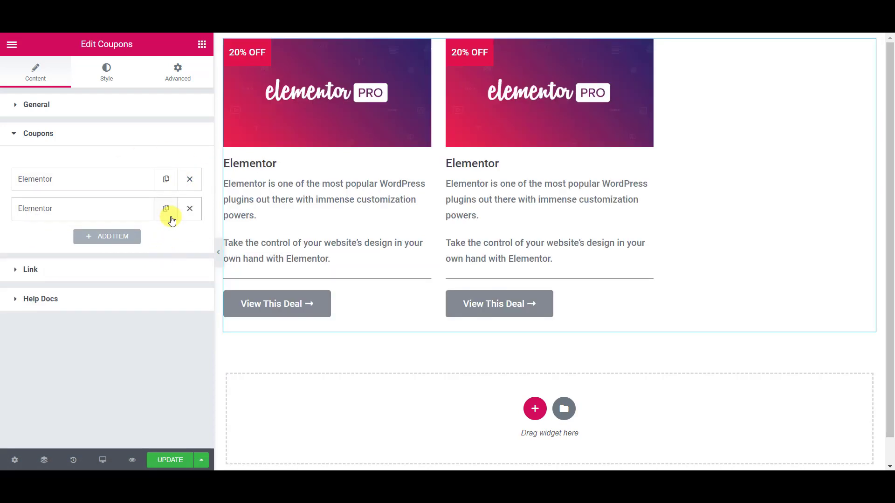
{"action": "left_click", "coordinate": [168, 215]}
{"action": "left_click", "coordinate": [166, 237]}
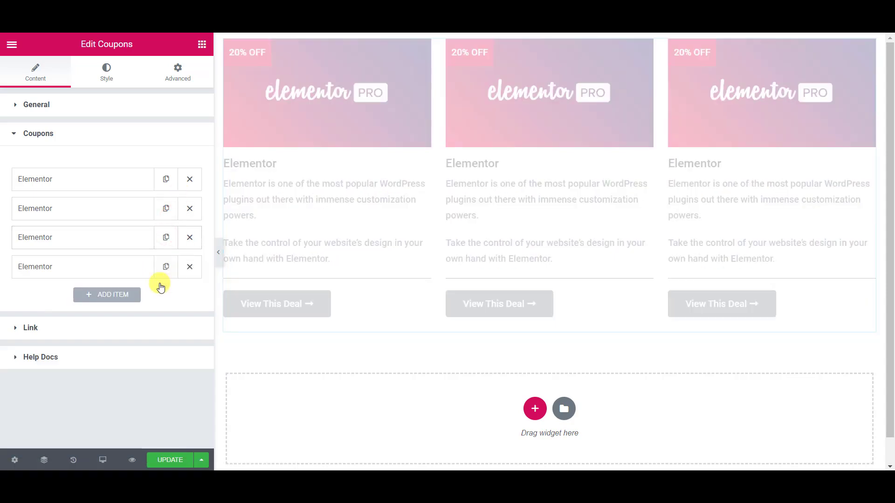
{"action": "left_click", "coordinate": [163, 268]}
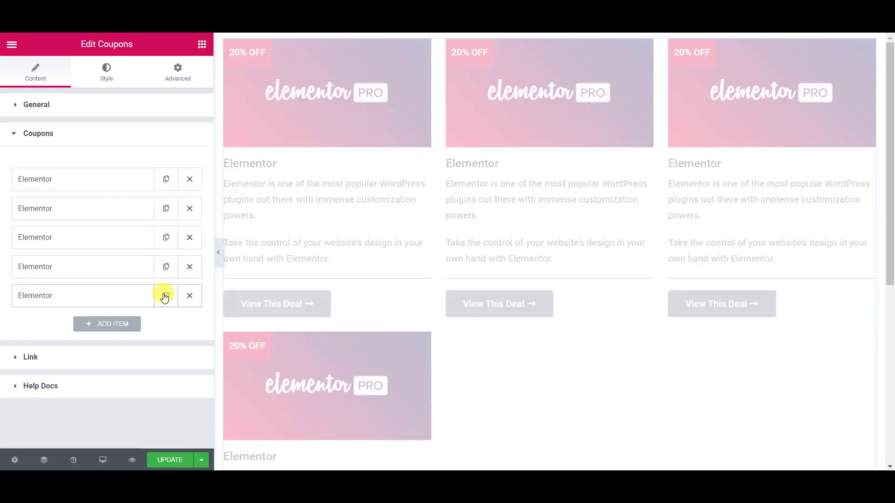
{"action": "left_click", "coordinate": [165, 295]}
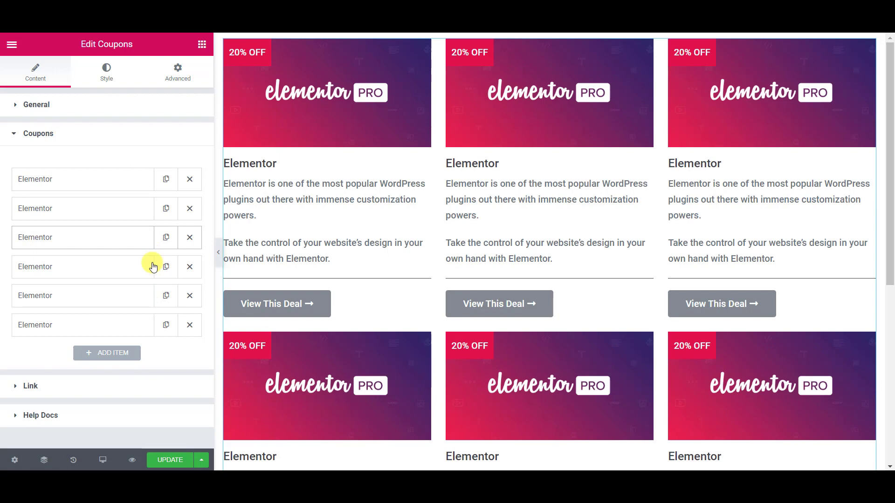
Give the second coupon the dashboard image and the title 'Ultimate Dashboard'
{"action": "left_click", "coordinate": [124, 210]}
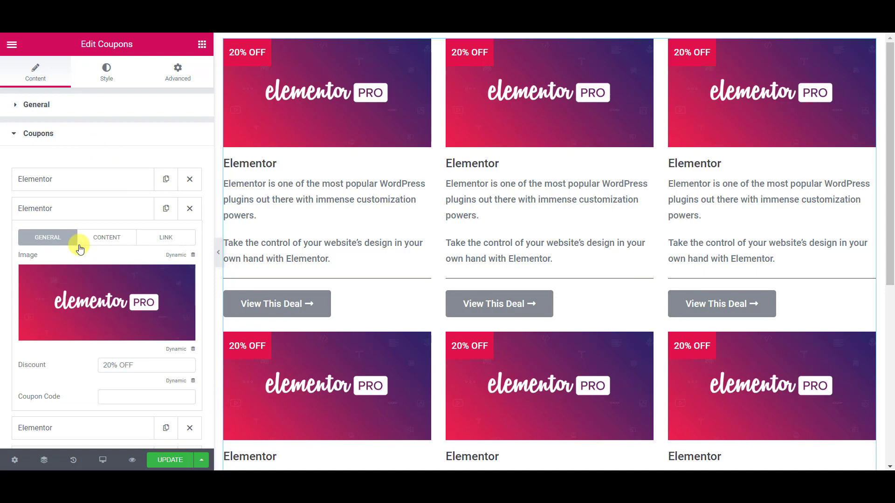
{"action": "scroll", "coordinate": [315, 270], "scroll_direction": "down", "scroll_amount": 3}
{"action": "scroll", "coordinate": [306, 253], "scroll_direction": "up", "scroll_amount": 3}
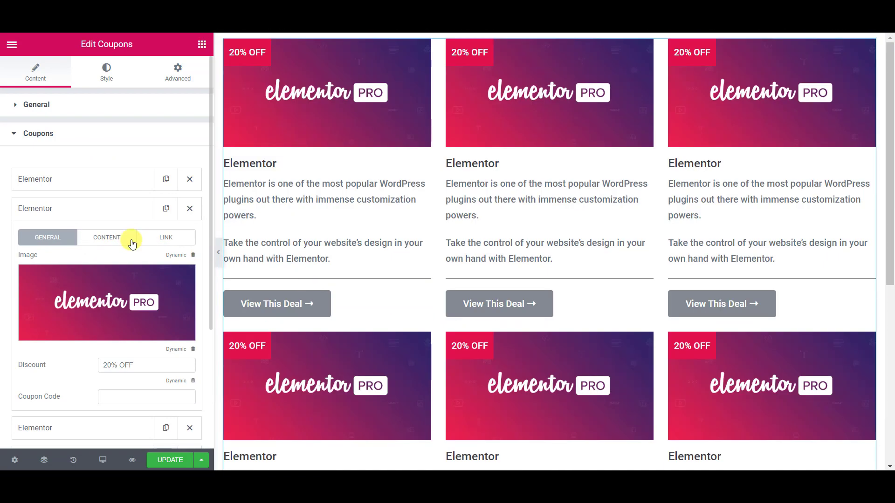
{"action": "left_click", "coordinate": [108, 266]}
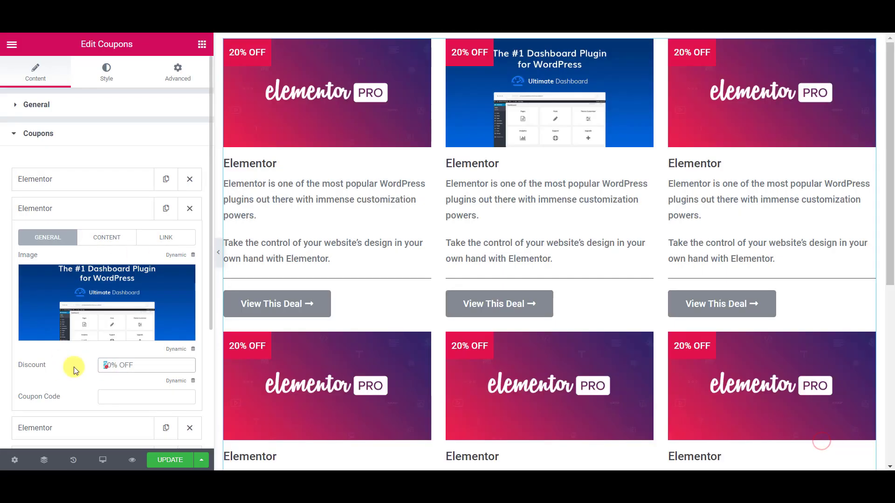
{"action": "left_click", "coordinate": [106, 237]}
{"action": "double_click", "coordinate": [140, 269]}
{"action": "type", "text": "Ultimate Dashboard"}
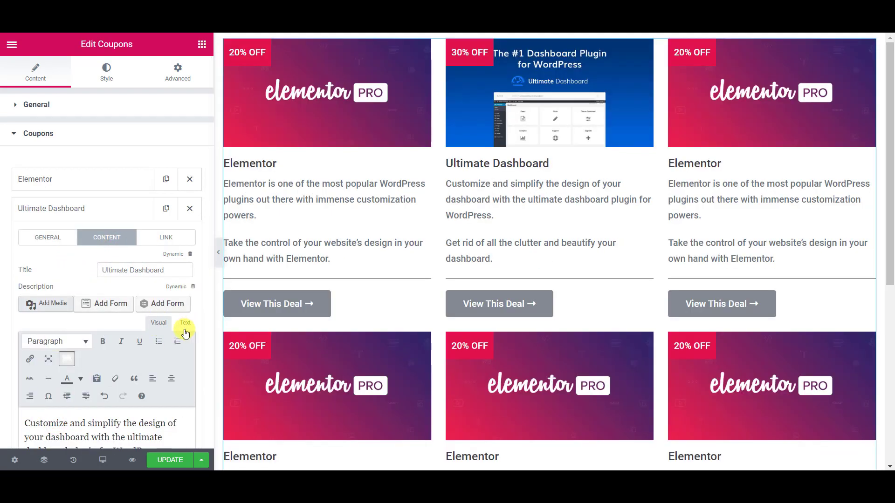
{"action": "left_click", "coordinate": [97, 208]}
Set the third coupon's image and retitle it 'WPfomify'
{"action": "left_click", "coordinate": [99, 244]}
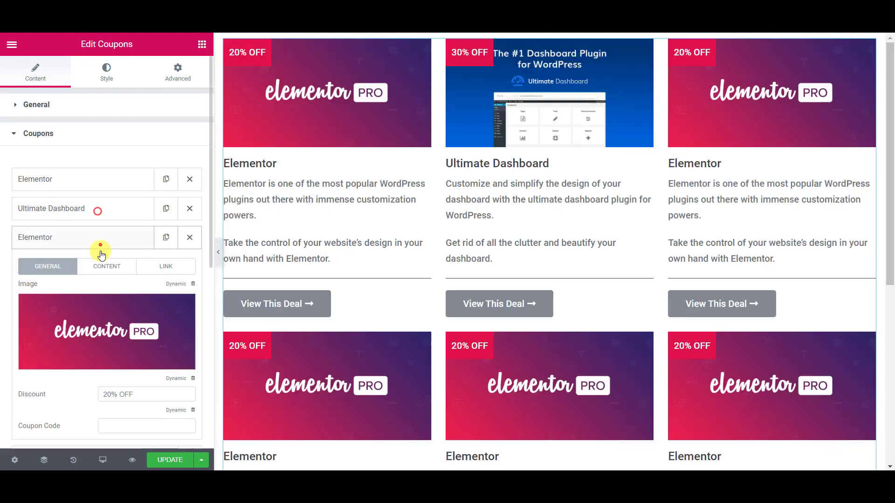
{"action": "left_click", "coordinate": [93, 343]}
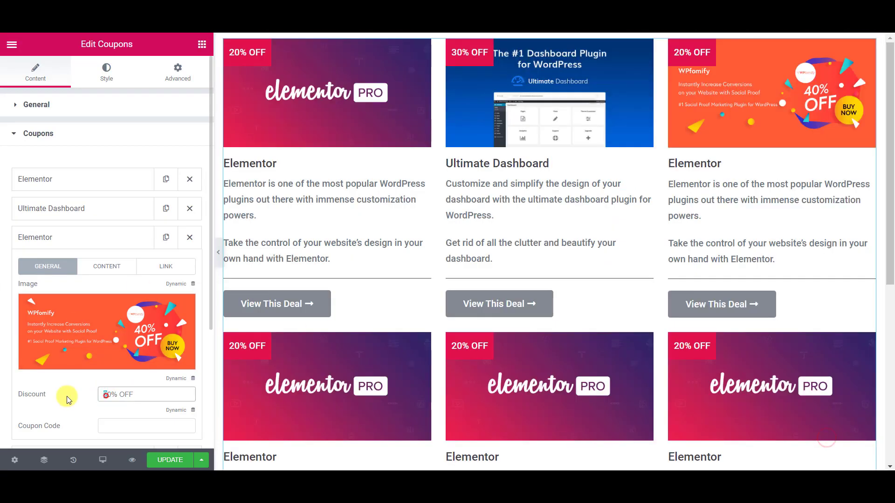
{"action": "left_click", "coordinate": [107, 266]}
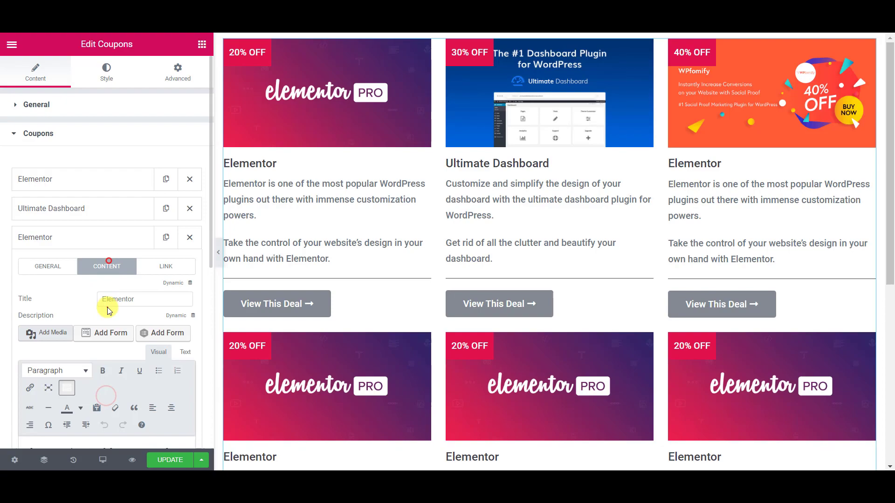
{"action": "double_click", "coordinate": [118, 299]}
{"action": "type", "text": "WPfomify"}
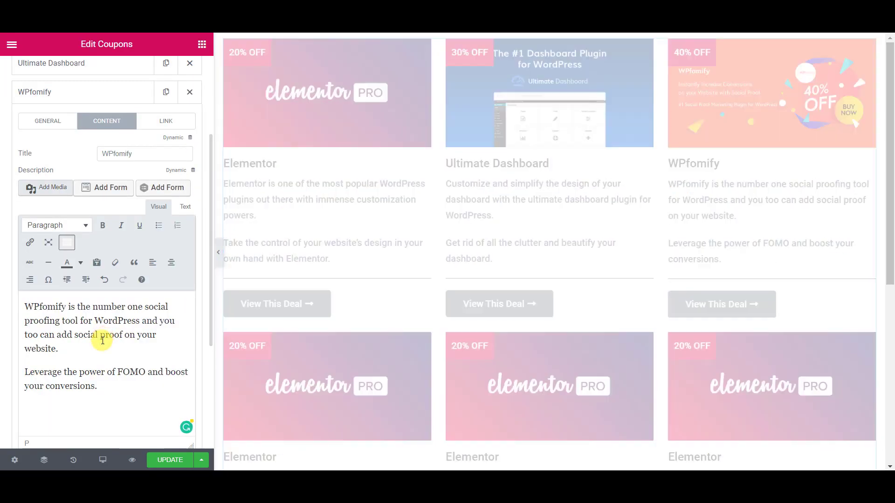
{"action": "left_click", "coordinate": [93, 90]}
Give the fourth coupon the MalCare image, a 50 discount and the title 'MalCare'
{"action": "left_click", "coordinate": [85, 123]}
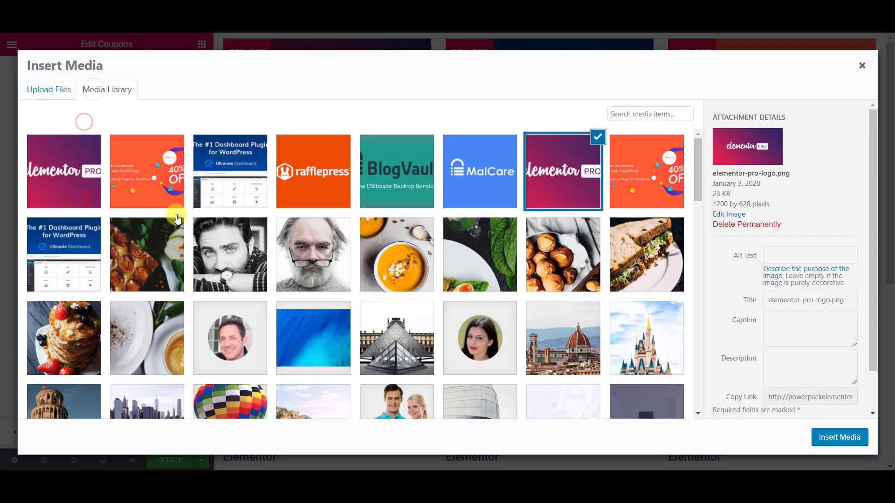
{"action": "left_click", "coordinate": [480, 114]}
{"action": "left_click", "coordinate": [832, 435]}
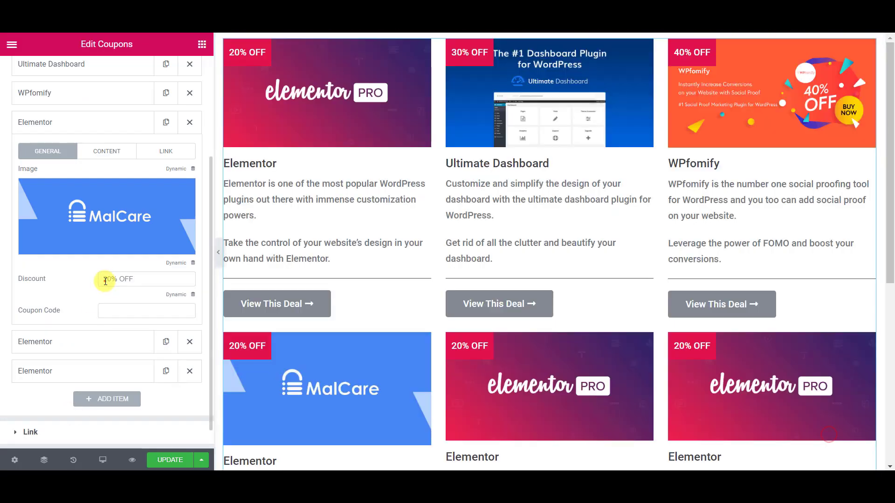
{"action": "double_click", "coordinate": [105, 279]}
{"action": "type", "text": "50"}
{"action": "left_click", "coordinate": [107, 151]}
{"action": "double_click", "coordinate": [121, 182]}
{"action": "type", "text": "MalCare"}
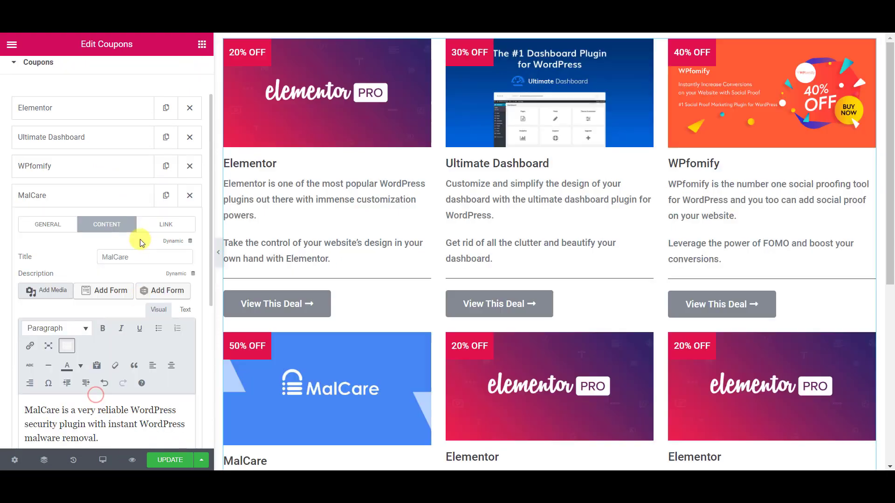
{"action": "left_click", "coordinate": [120, 196]}
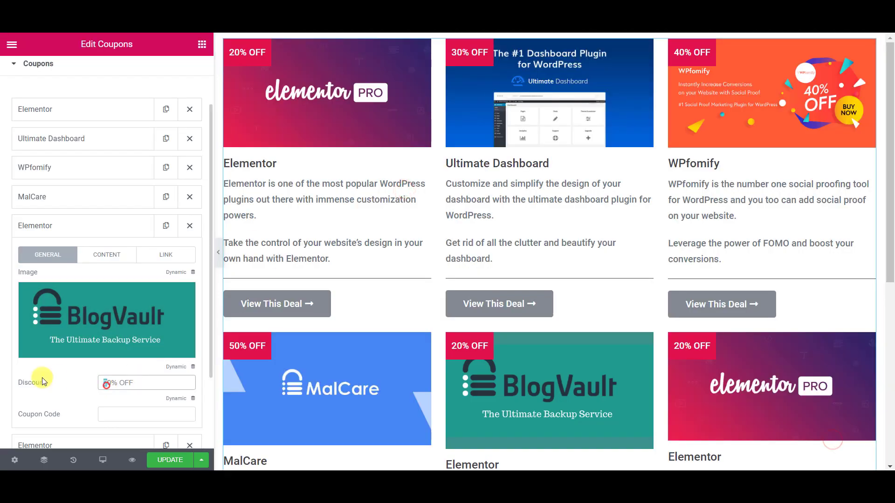
Retitle the fifth coupon 'BlogVault'
{"action": "left_click", "coordinate": [107, 254]}
{"action": "double_click", "coordinate": [135, 287]}
{"action": "type", "text": "Blog"}
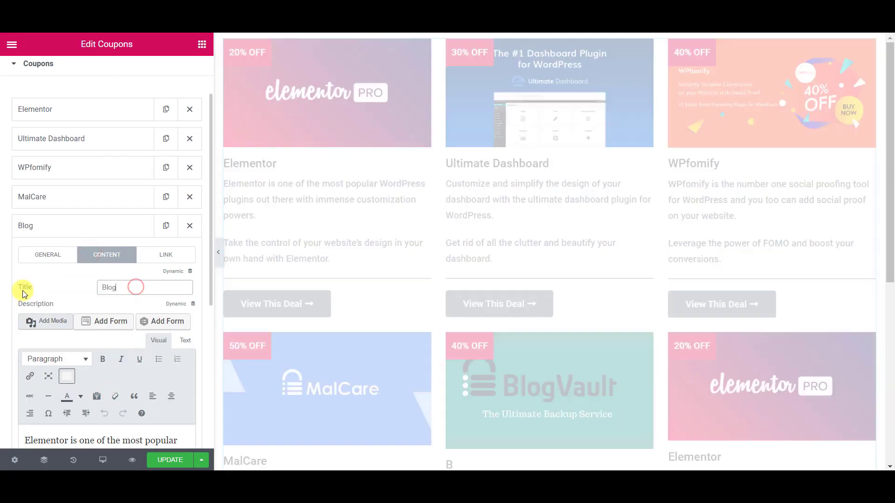
{"action": "type", "text": "Vault"}
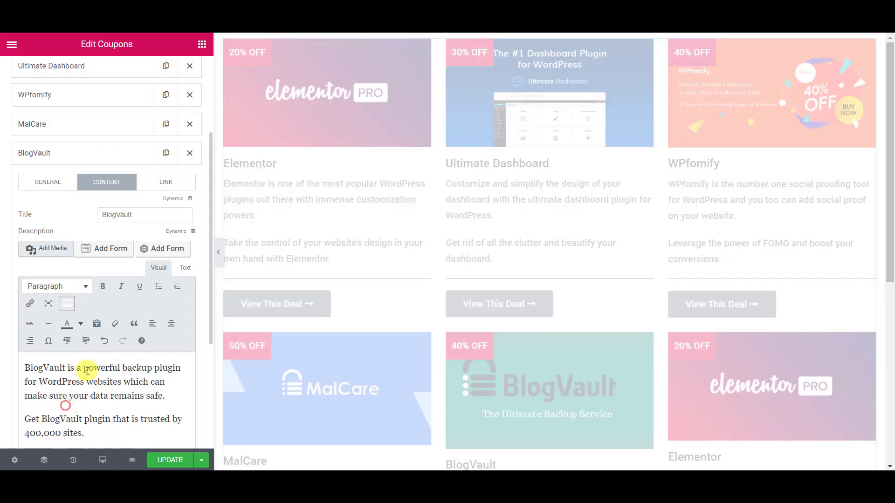
{"action": "scroll", "coordinate": [110, 313], "scroll_direction": "down", "scroll_amount": 2}
{"action": "left_click", "coordinate": [90, 81]}
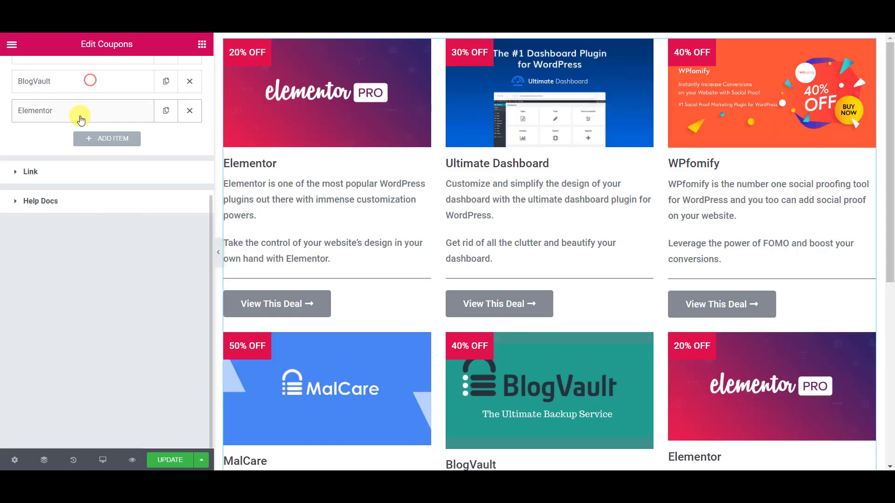
Retitle the last coupon 'RafflePress'
{"action": "left_click", "coordinate": [81, 120]}
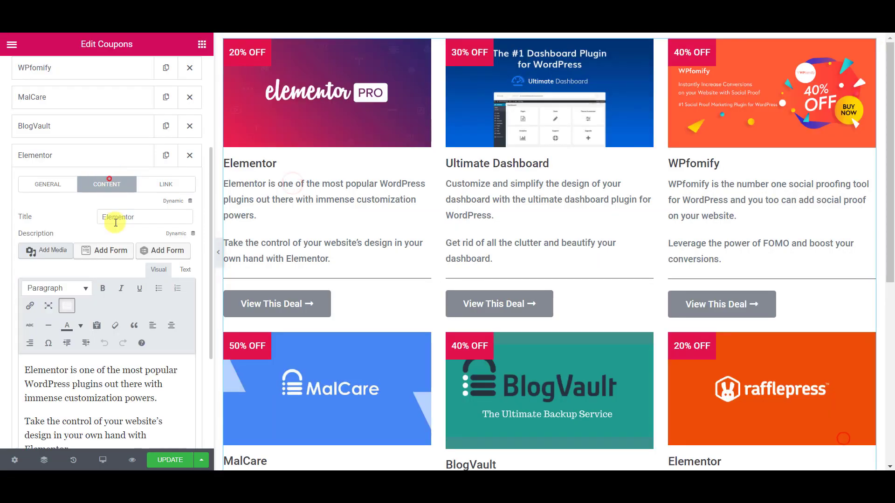
{"action": "type", "text": "Raff"}
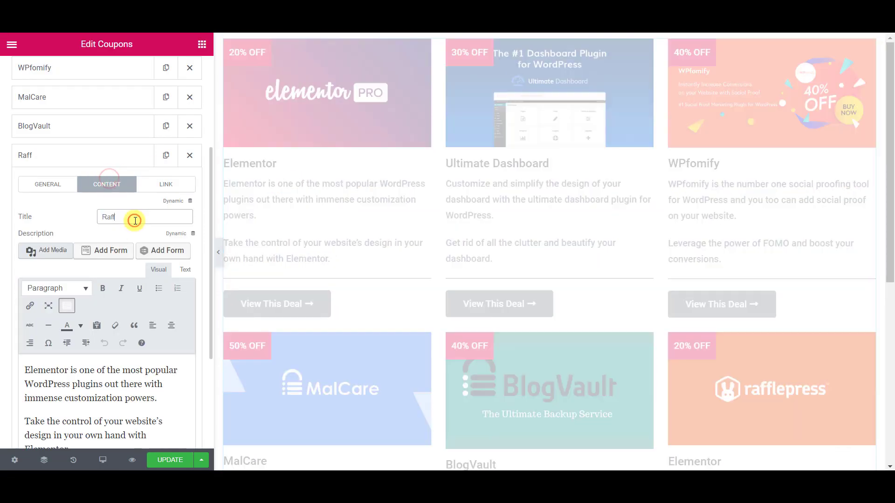
{"action": "type", "text": "lePress"}
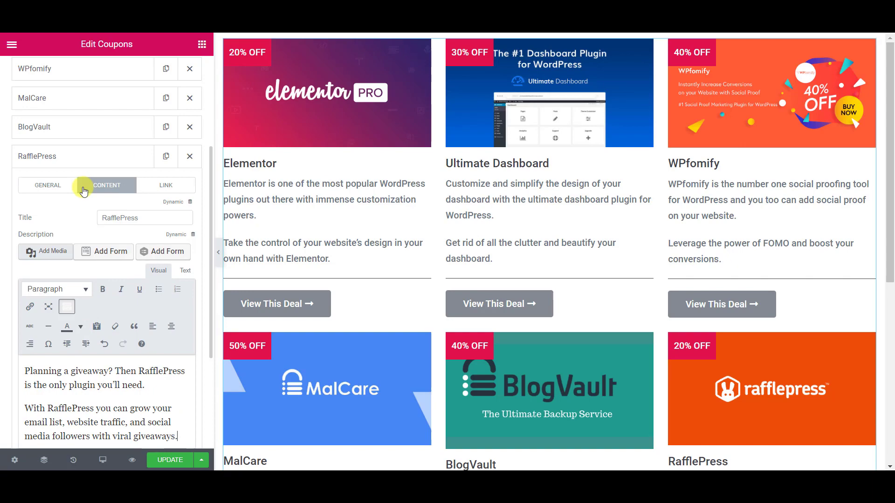
{"action": "left_click", "coordinate": [82, 159]}
{"action": "scroll", "coordinate": [577, 217], "scroll_direction": "down", "scroll_amount": 5}
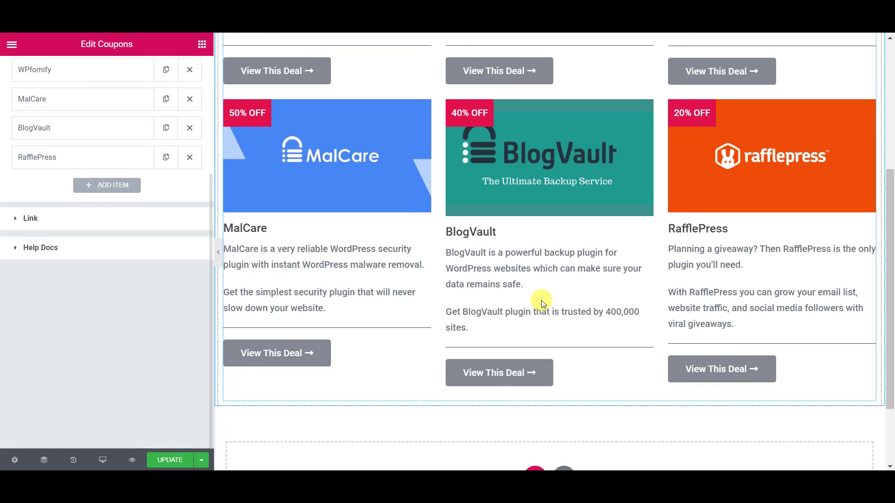
{"action": "scroll", "coordinate": [491, 177], "scroll_direction": "up", "scroll_amount": 2}
{"action": "scroll", "coordinate": [491, 177], "scroll_direction": "up", "scroll_amount": 3}
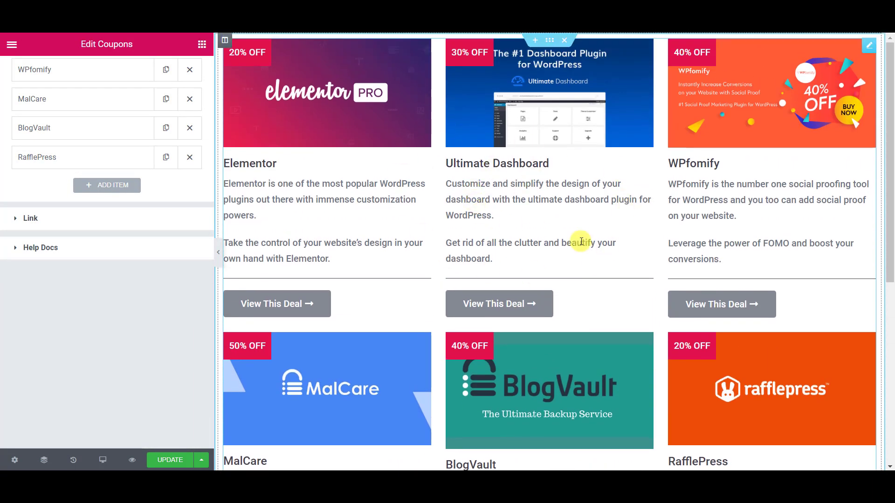
{"action": "scroll", "coordinate": [453, 279], "scroll_direction": "down", "scroll_amount": 6}
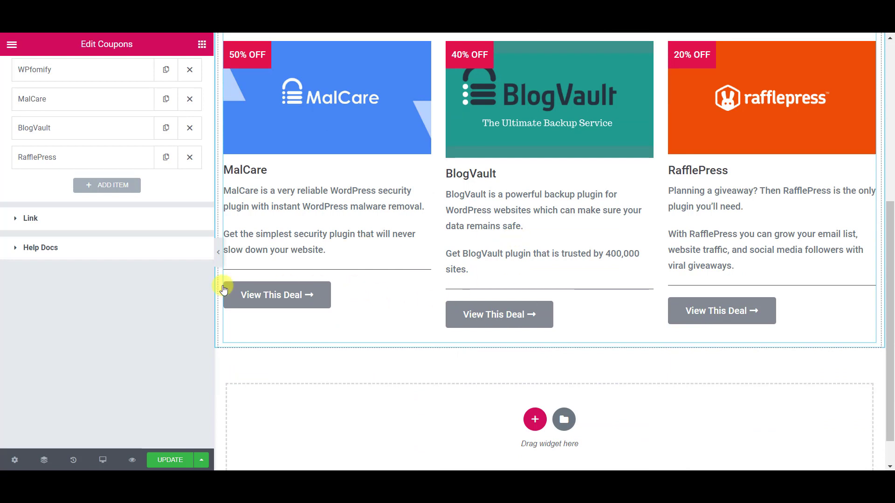
Try Box and then Title as the coupon Link Type before settling back on Button
{"action": "left_click", "coordinate": [57, 227]}
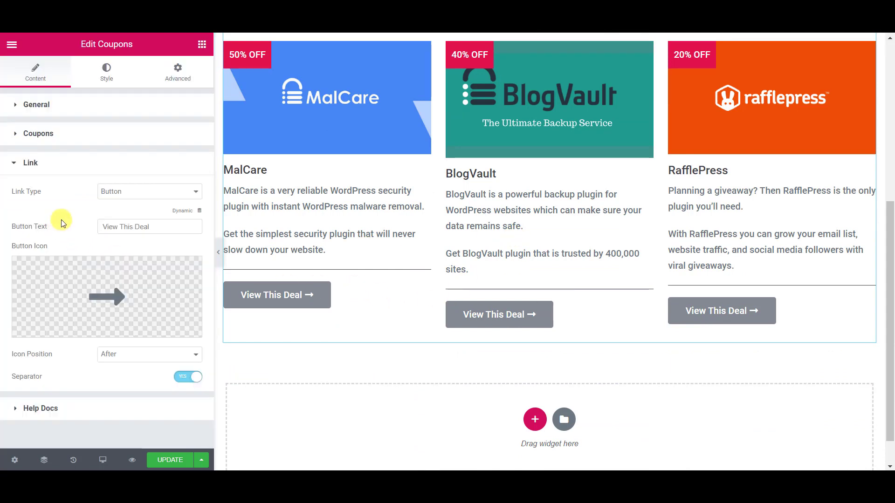
{"action": "left_click", "coordinate": [109, 193]}
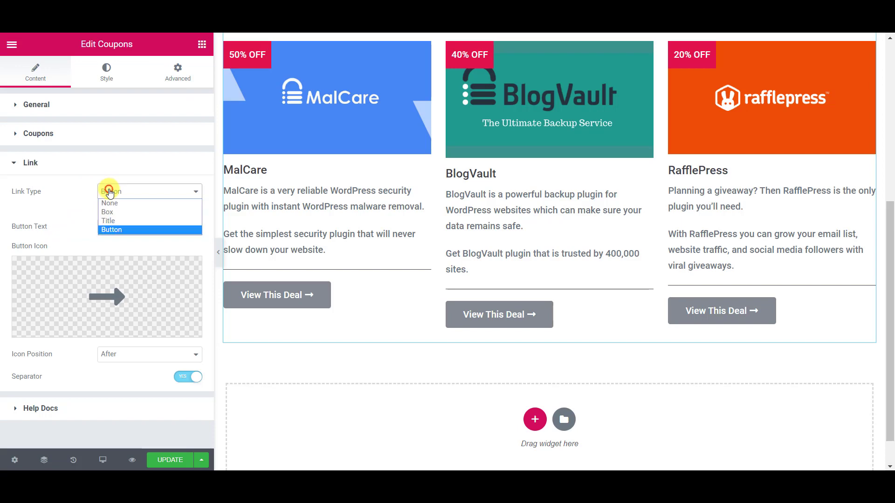
{"action": "left_click", "coordinate": [133, 212]}
{"action": "scroll", "coordinate": [505, 241], "scroll_direction": "up", "scroll_amount": 4}
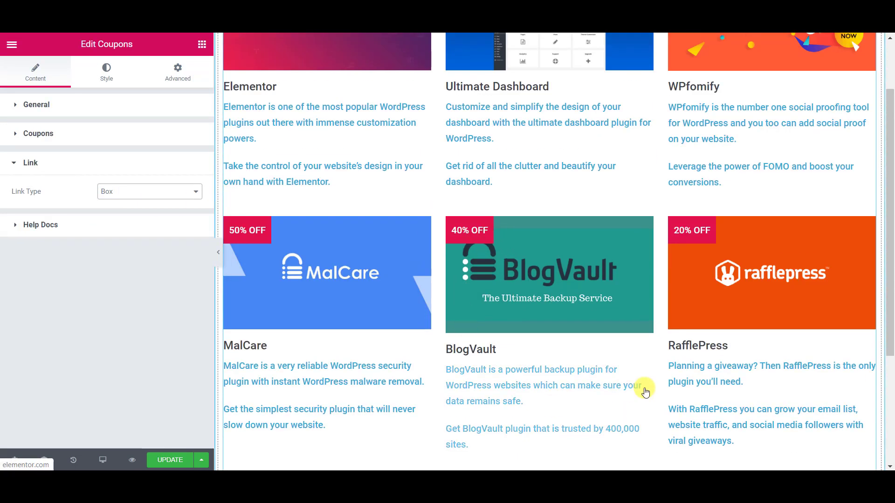
{"action": "left_click", "coordinate": [124, 192]}
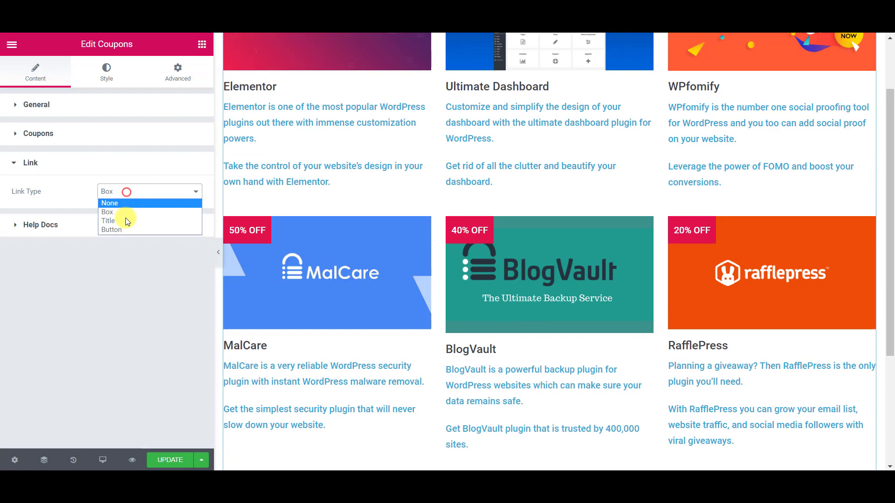
{"action": "left_click", "coordinate": [125, 220]}
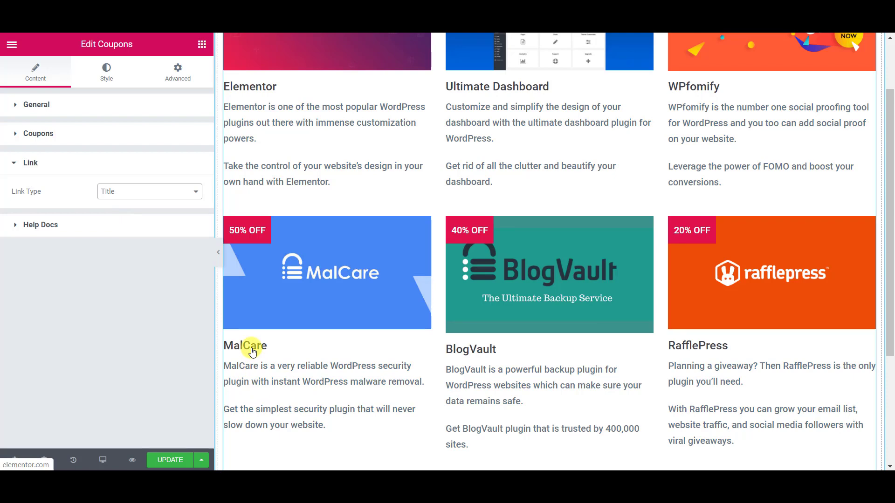
{"action": "scroll", "coordinate": [253, 252], "scroll_direction": "up", "scroll_amount": 2}
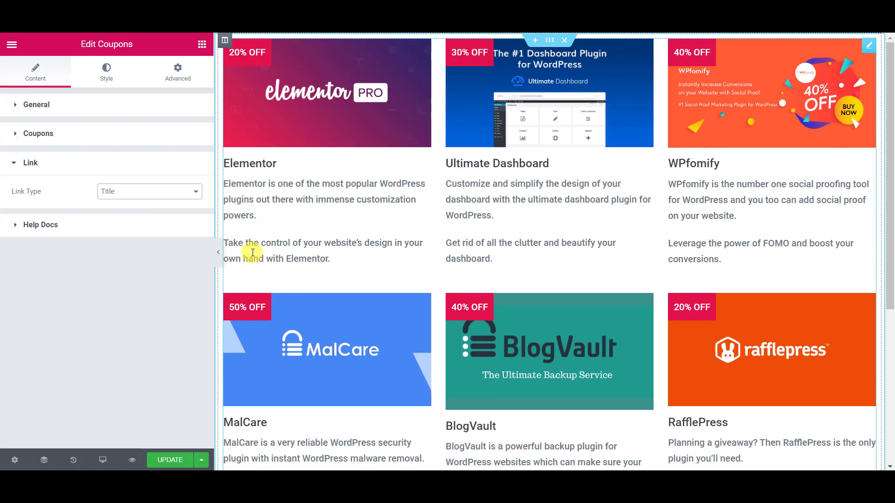
{"action": "left_click", "coordinate": [140, 191]}
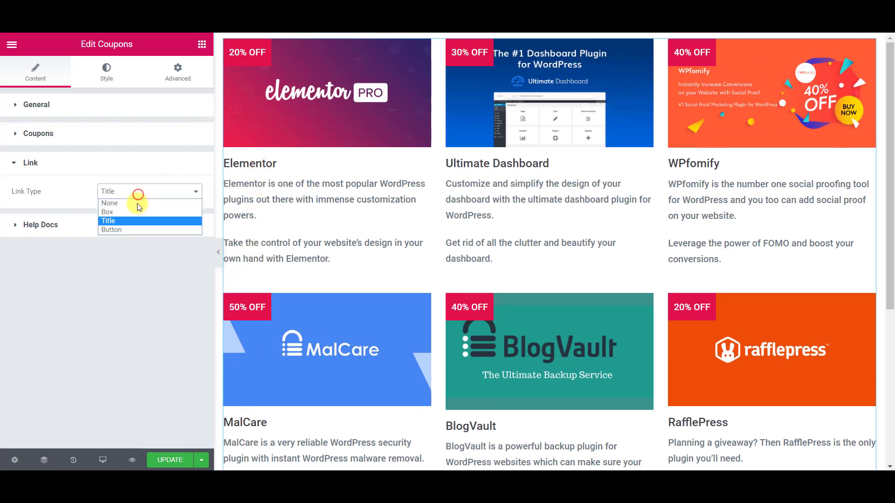
{"action": "left_click", "coordinate": [138, 229]}
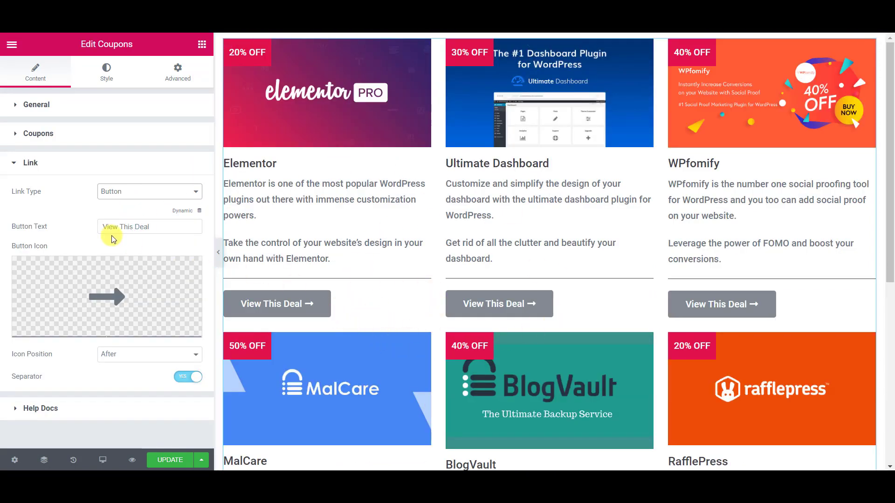
Delete 'This' from the Button Text so it reads 'View Deal'
{"action": "mouse_move", "coordinate": [143, 310]}
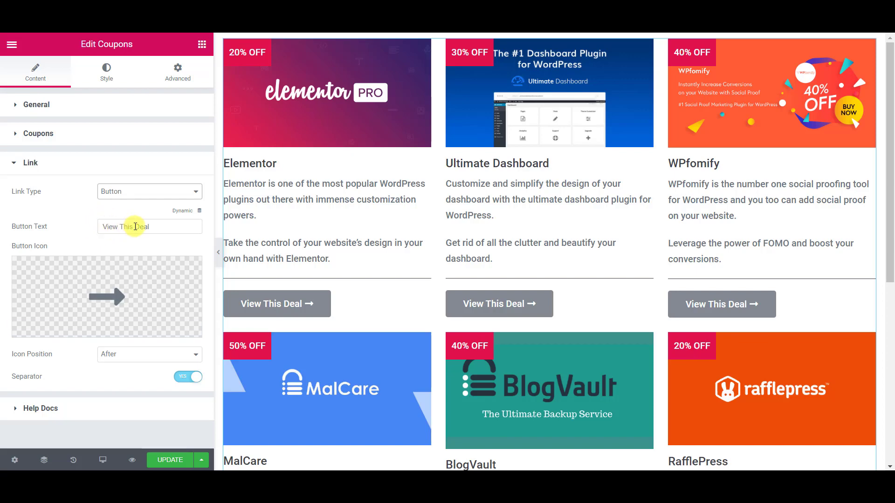
{"action": "left_click_drag", "start_coordinate": [135, 226], "coordinate": [123, 228]}
{"action": "mouse_move", "coordinate": [123, 264]}
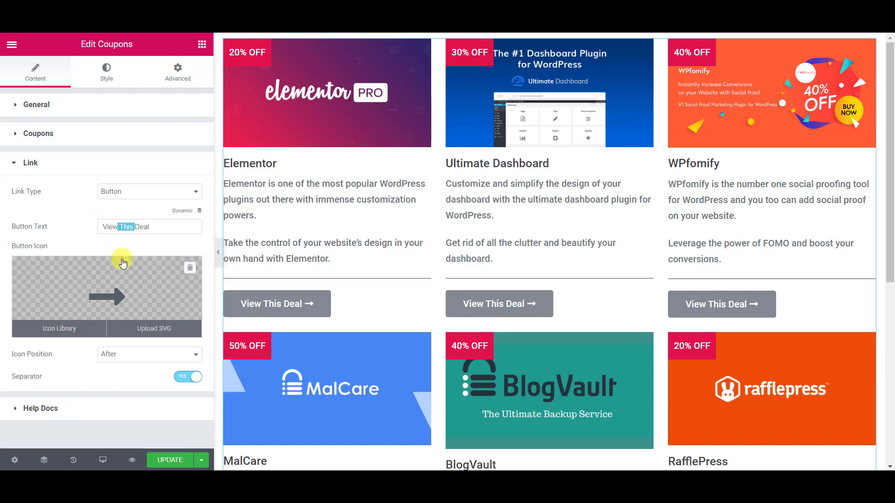
{"action": "key", "text": "alt+f"}
{"action": "left_click", "coordinate": [129, 224]}
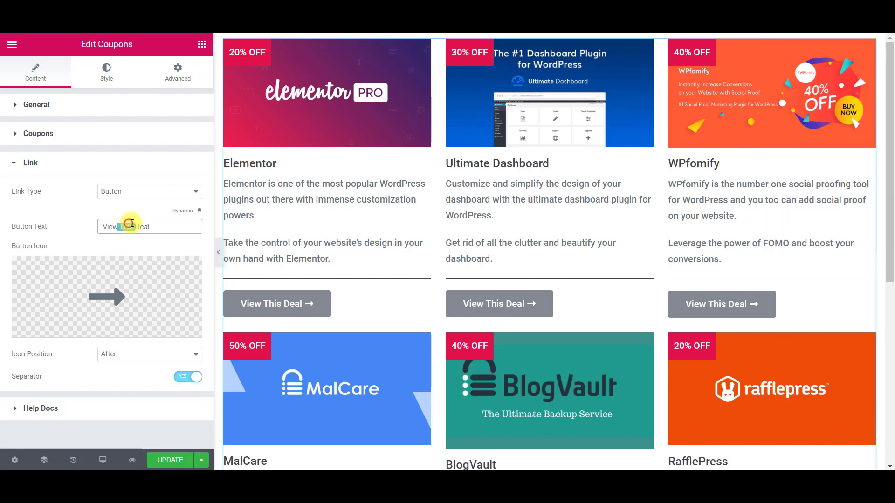
{"action": "key", "text": "BackSpace"}
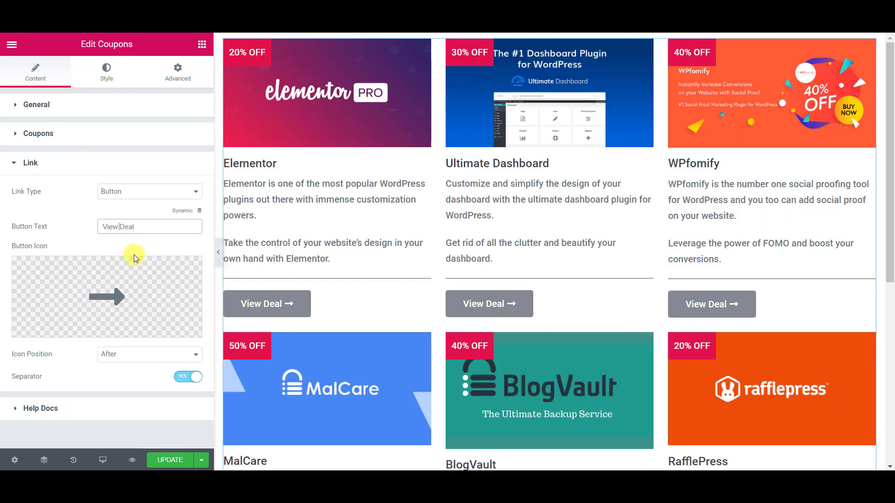
Toggle the button Separator off and back on
{"action": "left_click", "coordinate": [188, 377]}
{"action": "left_click", "coordinate": [188, 376]}
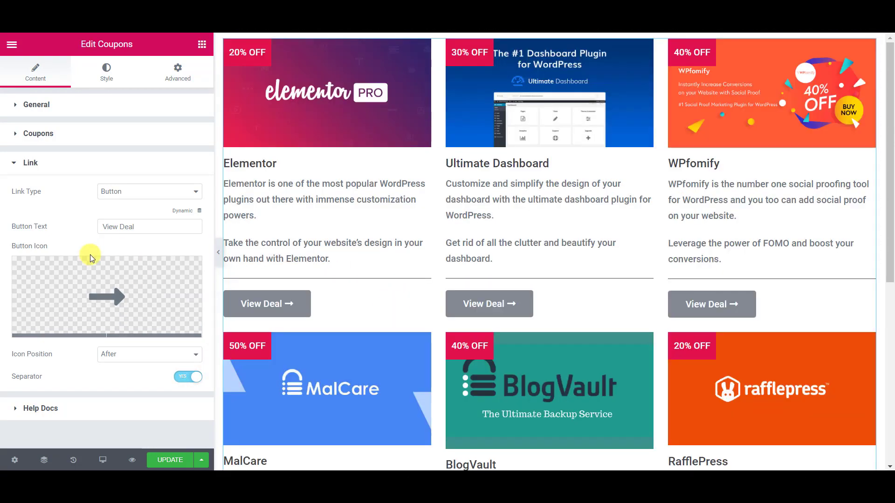
{"action": "scroll", "coordinate": [310, 204], "scroll_direction": "down", "scroll_amount": 2}
{"action": "scroll", "coordinate": [530, 292], "scroll_direction": "up", "scroll_amount": 2}
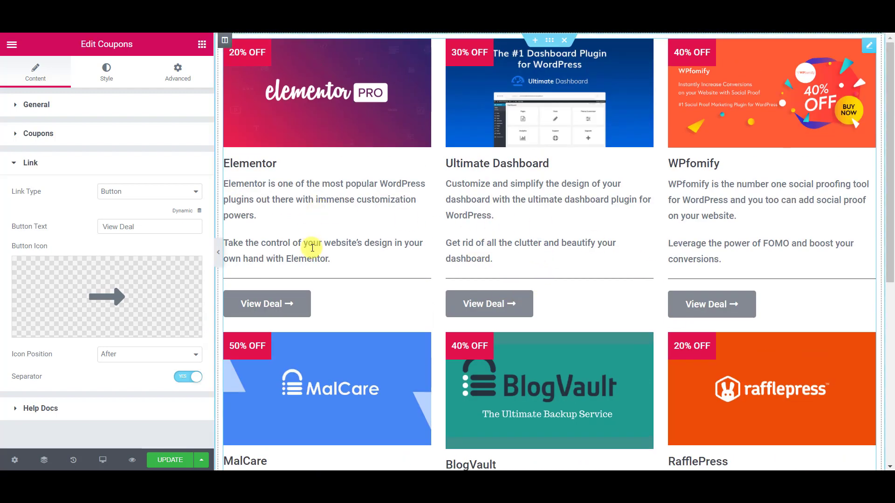
Open the Style tab's Coupon Boxes section
{"action": "left_click", "coordinate": [106, 75]}
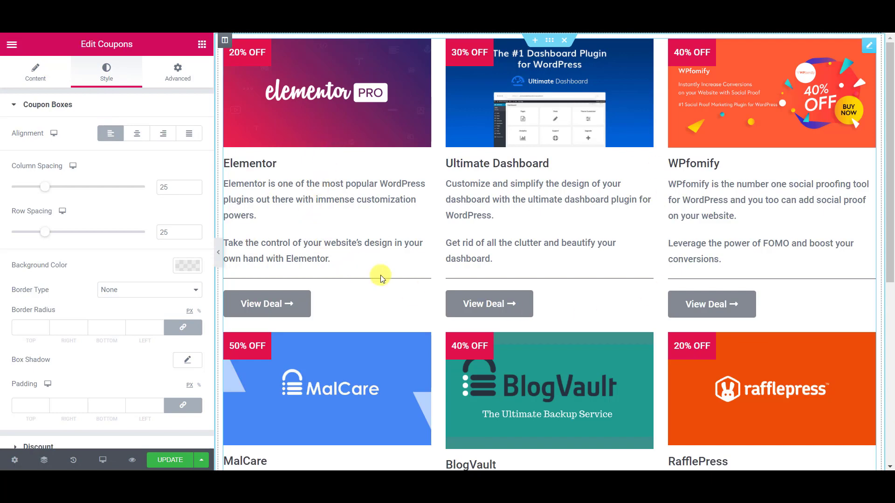
{"action": "scroll", "coordinate": [424, 205], "scroll_direction": "down", "scroll_amount": 7}
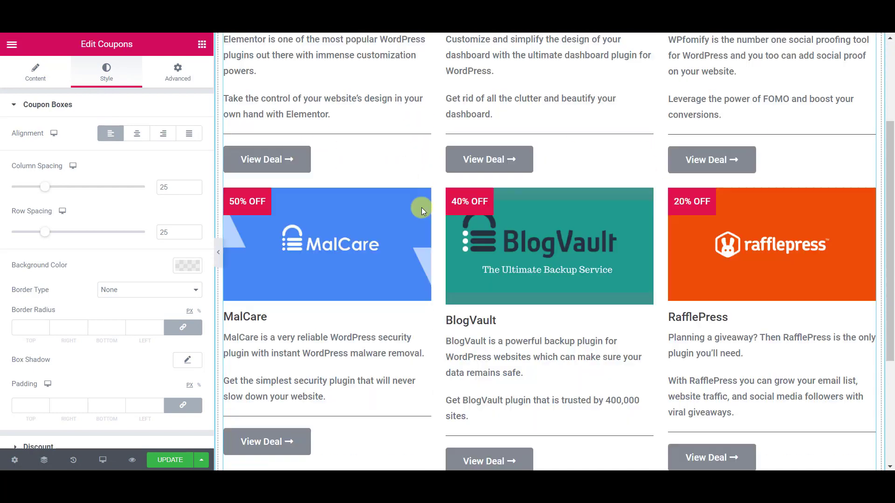
{"action": "scroll", "coordinate": [606, 296], "scroll_direction": "up", "scroll_amount": 7}
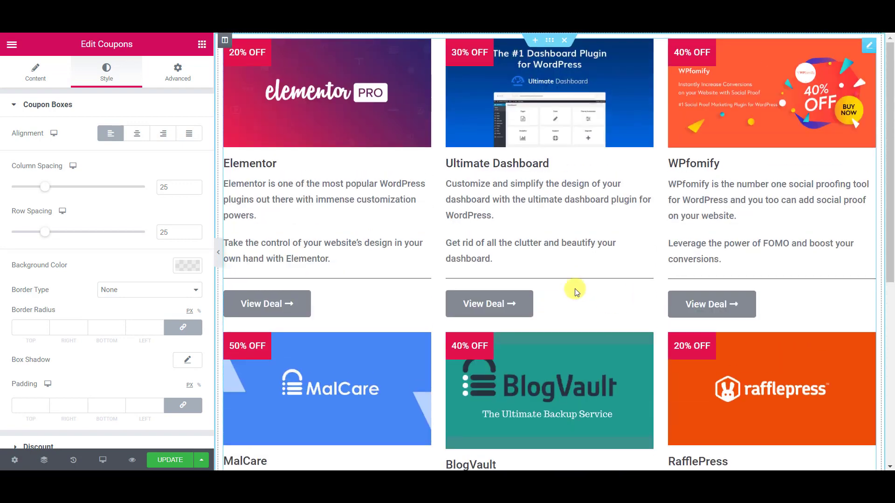
{"action": "left_click", "coordinate": [84, 104]}
{"action": "left_click", "coordinate": [84, 104]}
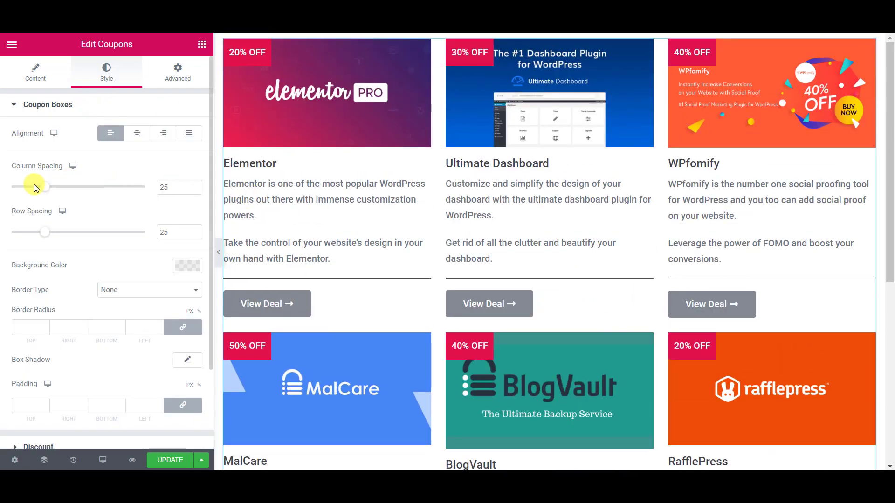
{"action": "scroll", "coordinate": [30, 229], "scroll_direction": "down", "scroll_amount": 2}
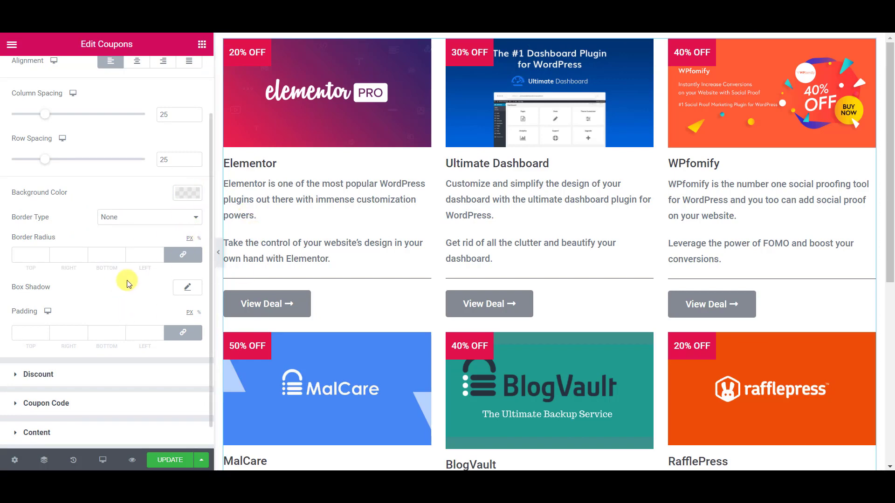
Set the card box shadow colour to translucent black, rgba(0,0,0,0.27)
{"action": "left_click", "coordinate": [188, 288]}
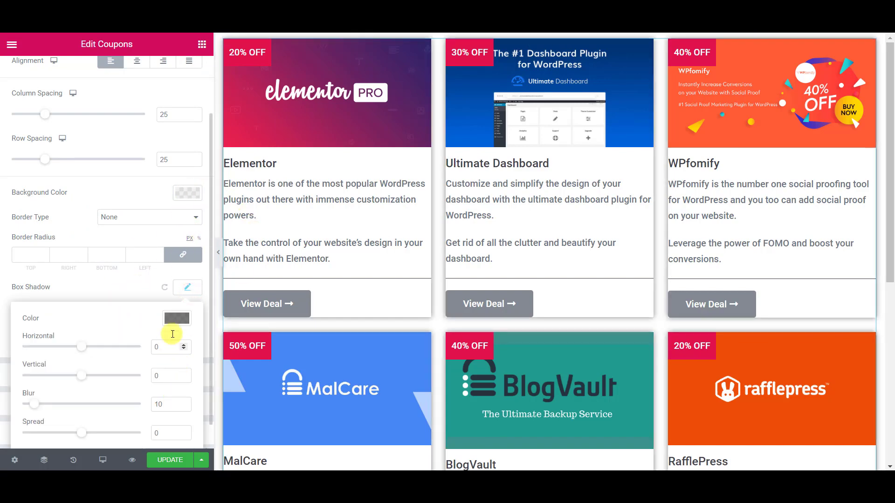
{"action": "left_click", "coordinate": [176, 320]}
{"action": "left_click_drag", "start_coordinate": [117, 273], "coordinate": [85, 272]}
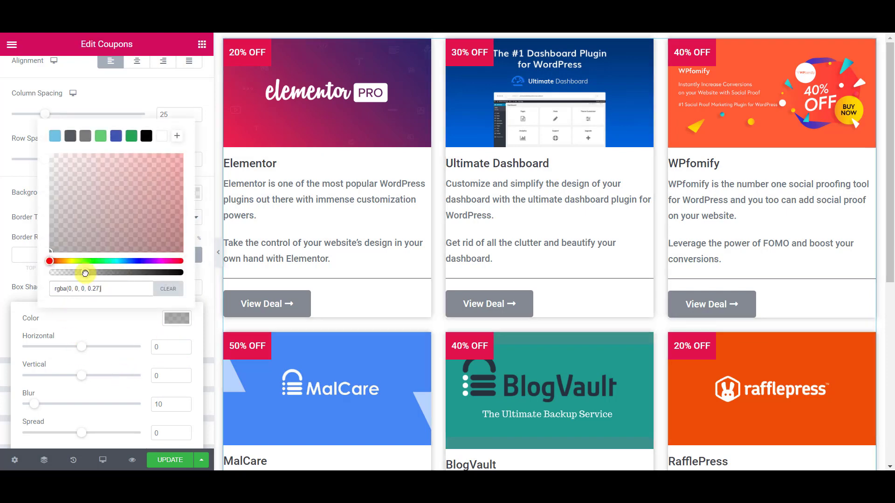
{"action": "left_click", "coordinate": [208, 270]}
{"action": "scroll", "coordinate": [201, 270], "scroll_direction": "up", "scroll_amount": 2}
{"action": "left_click", "coordinate": [114, 110]}
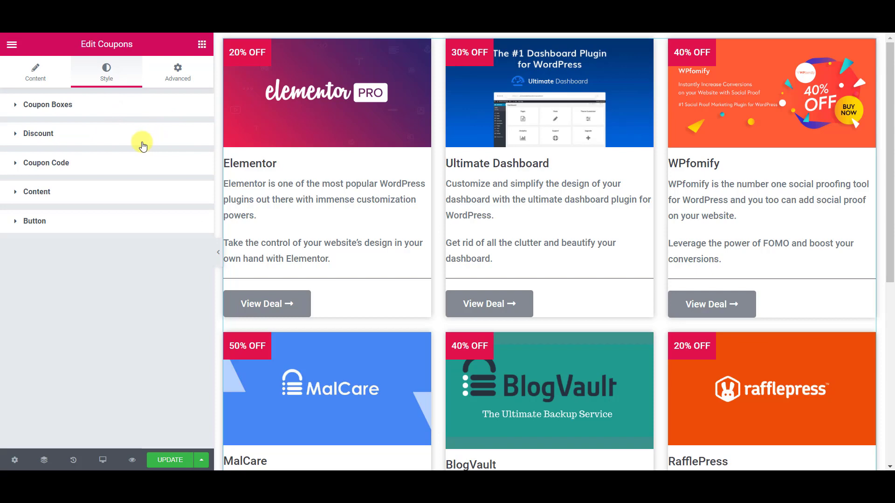
Set the discount badge typography to Poppins at size 16
{"action": "left_click", "coordinate": [39, 142]}
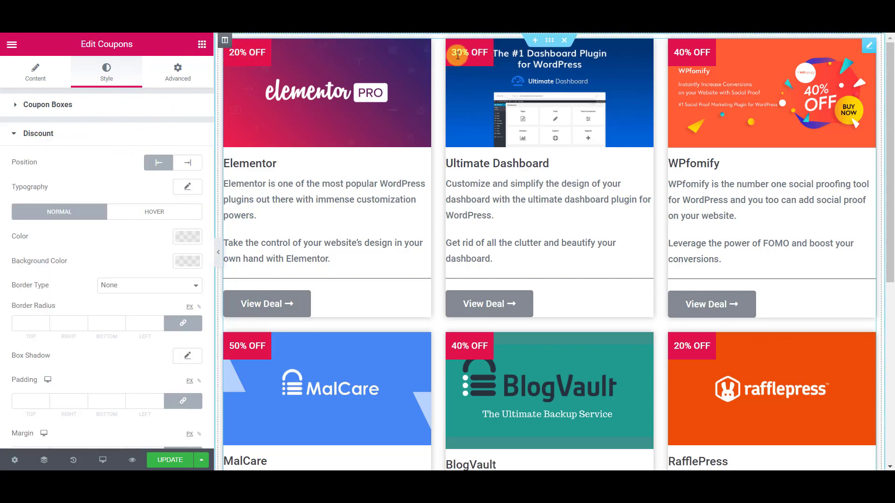
{"action": "left_click", "coordinate": [187, 187]}
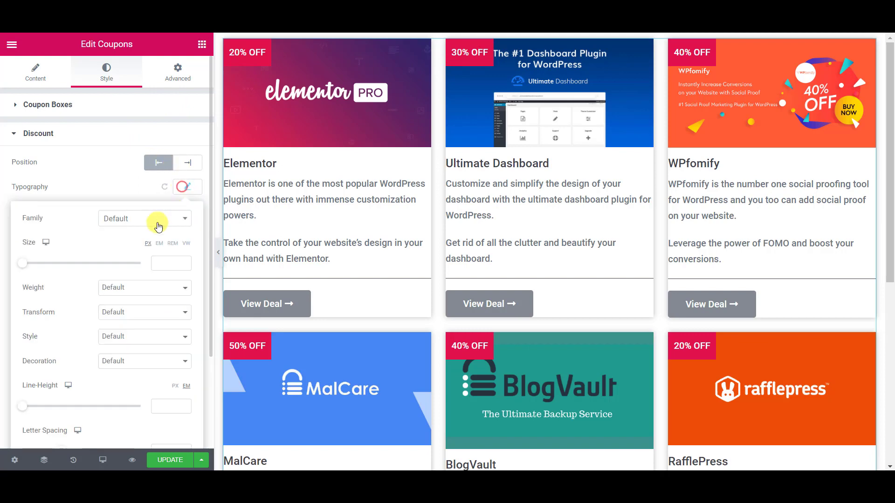
{"action": "left_click", "coordinate": [158, 222]}
{"action": "type", "text": "pop"}
{"action": "left_click", "coordinate": [140, 264]}
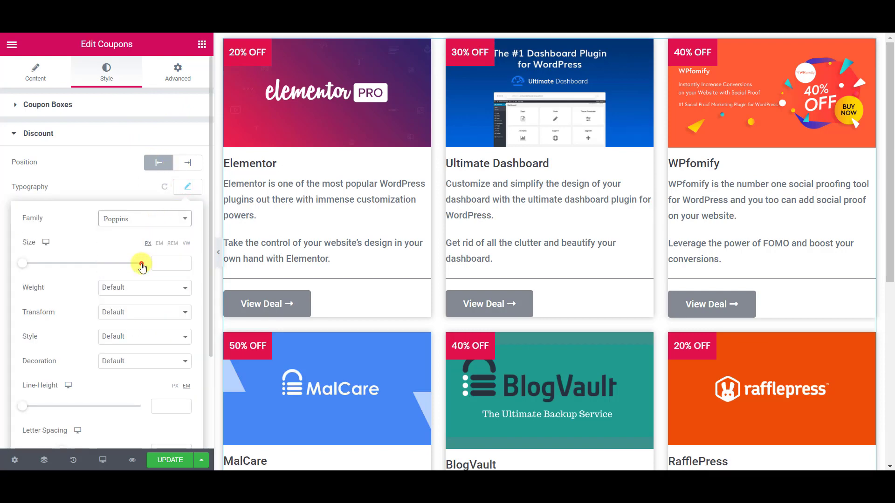
{"action": "left_click", "coordinate": [165, 265]}
{"action": "type", "text": "16"}
{"action": "left_click", "coordinate": [84, 167]}
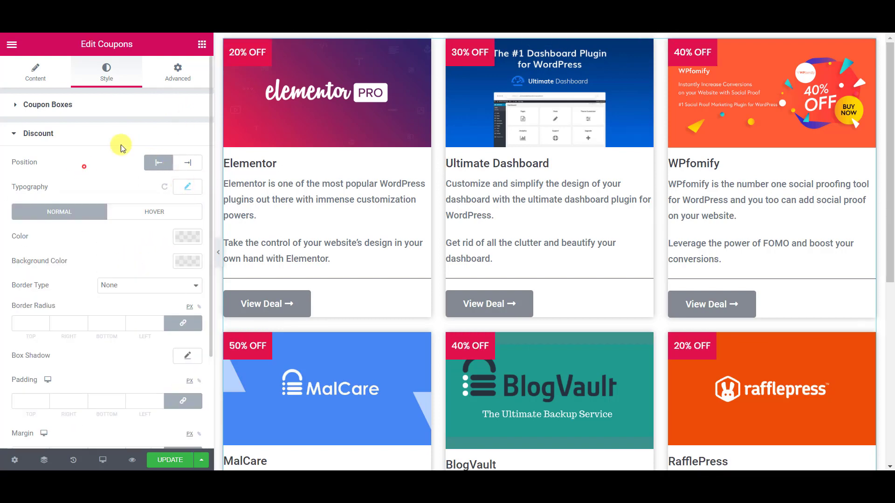
Give the discount badges a translucent purple background colour
{"action": "left_click", "coordinate": [189, 260]}
{"action": "left_click", "coordinate": [100, 441]}
{"action": "type", "text": "rgba(43, 43, 126, 0.68)"}
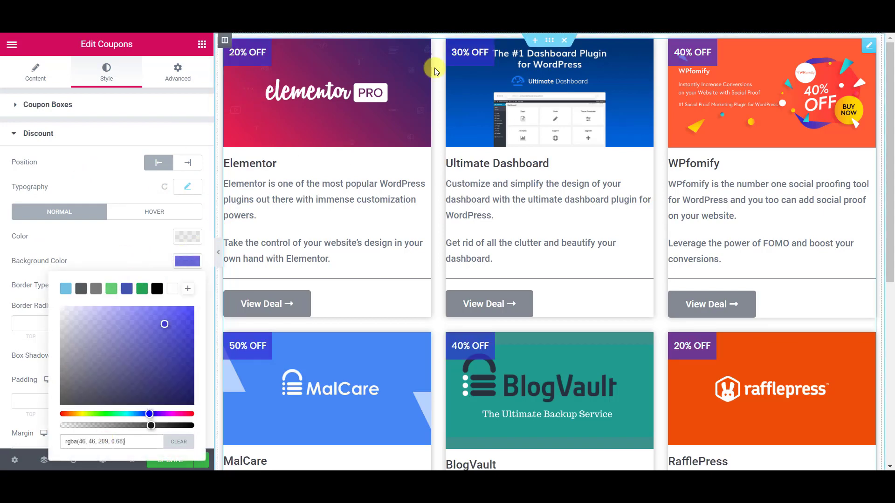
{"action": "left_click", "coordinate": [156, 350]}
{"action": "left_click", "coordinate": [110, 320]}
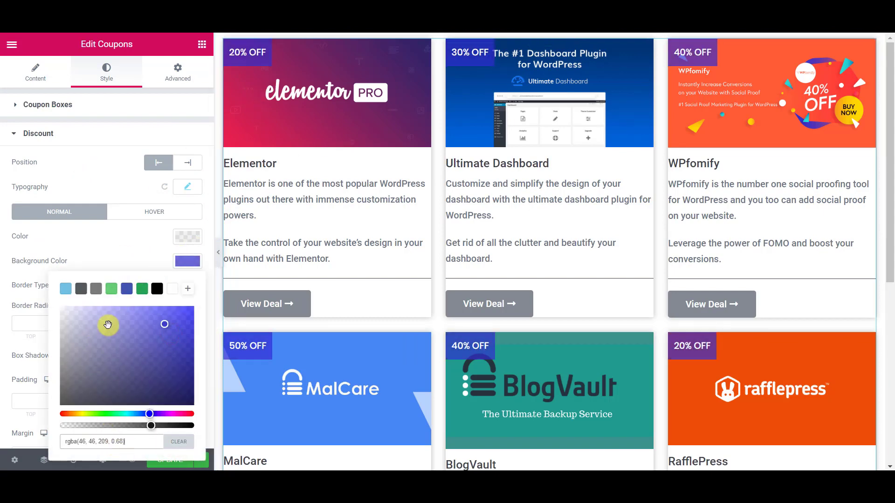
Set unlinked badge padding to 9 top, 20 right, 9 bottom, 20 left
{"action": "scroll", "coordinate": [121, 260], "scroll_direction": "down", "scroll_amount": 2}
{"action": "scroll", "coordinate": [170, 233], "scroll_direction": "down", "scroll_amount": 1}
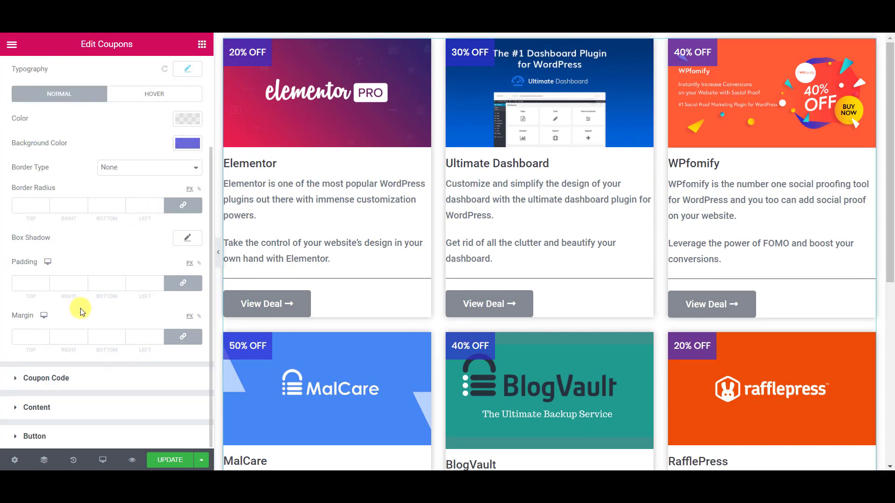
{"action": "left_click", "coordinate": [28, 283]}
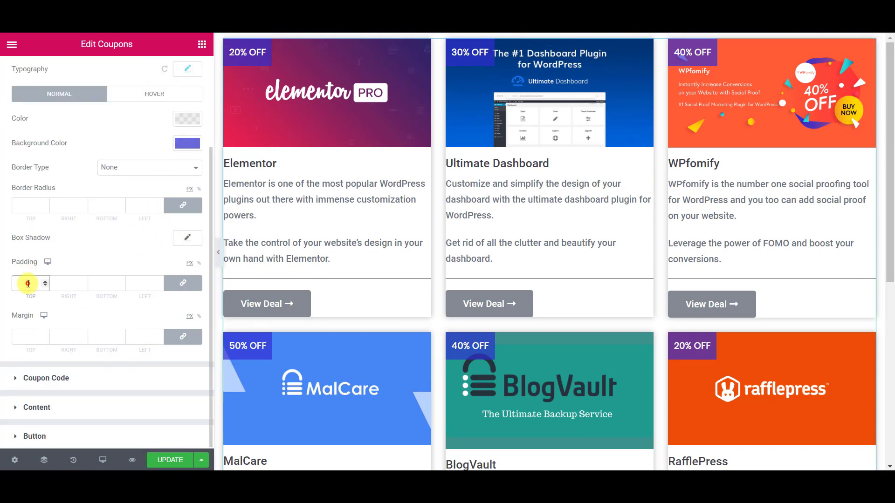
{"action": "type", "text": "0"}
{"action": "left_click", "coordinate": [183, 283]}
{"action": "type", "text": "9"}
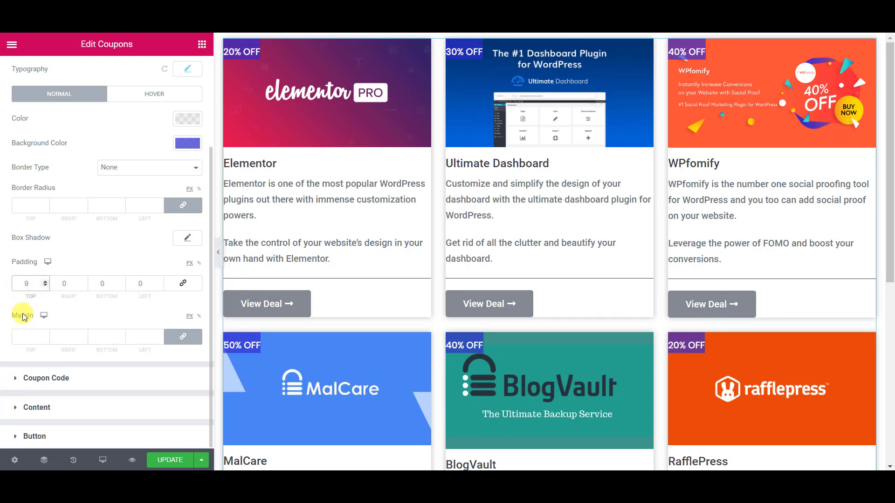
{"action": "key", "text": "Tab"}
{"action": "type", "text": "20"}
{"action": "key", "text": "Tab"}
{"action": "type", "text": "9"}
{"action": "key", "text": "Tab"}
{"action": "type", "text": "20"}
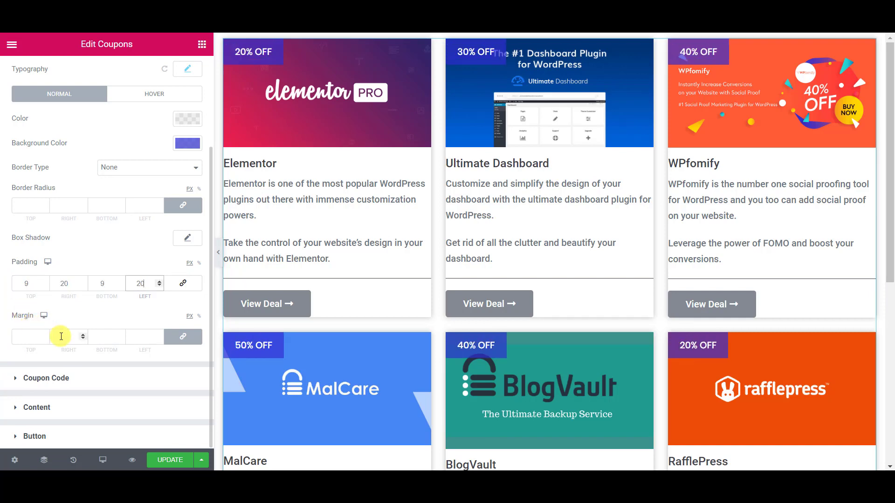
{"action": "left_click", "coordinate": [73, 383]}
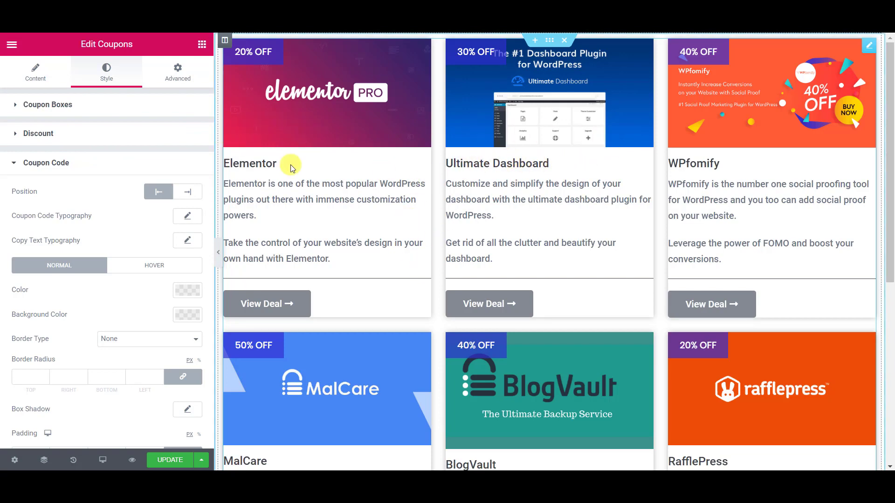
{"action": "scroll", "coordinate": [79, 223], "scroll_direction": "down", "scroll_amount": 5}
{"action": "scroll", "coordinate": [119, 255], "scroll_direction": "up", "scroll_amount": 5}
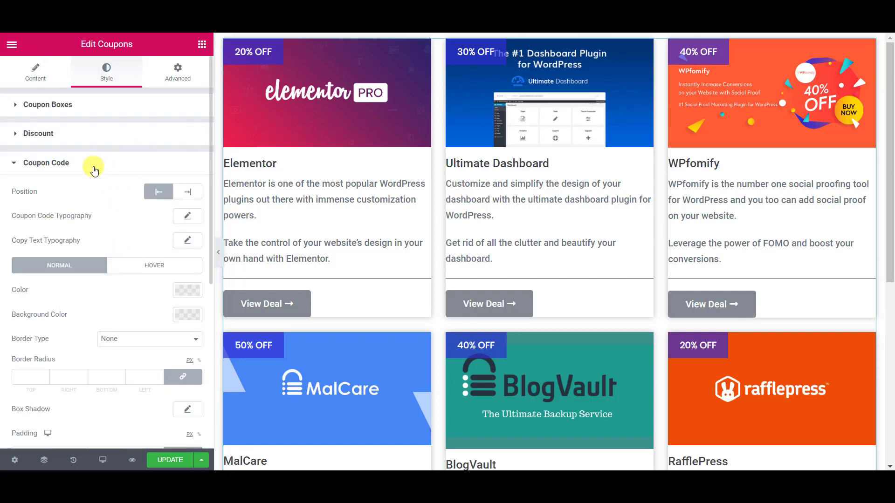
{"action": "scroll", "coordinate": [94, 171], "scroll_direction": "down", "scroll_amount": 3}
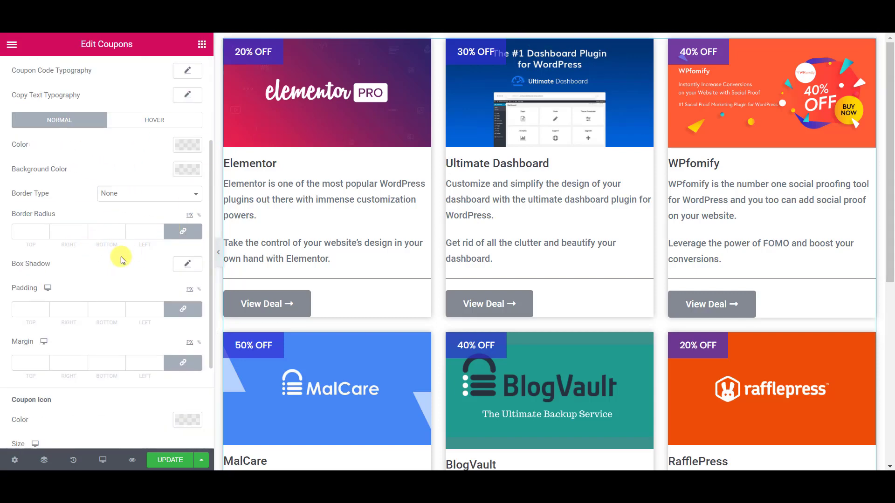
{"action": "scroll", "coordinate": [122, 257], "scroll_direction": "up", "scroll_amount": 3}
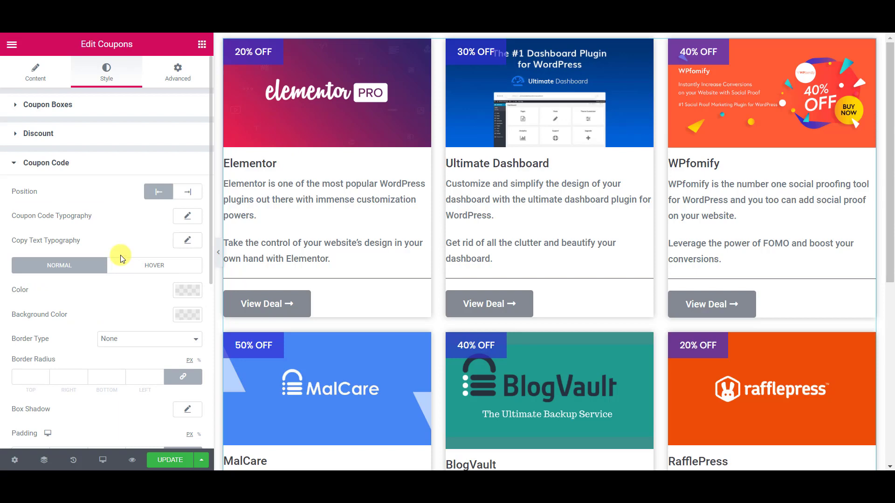
Pad the card content 20 px on all sides
{"action": "left_click", "coordinate": [73, 163]}
{"action": "left_click", "coordinate": [83, 189]}
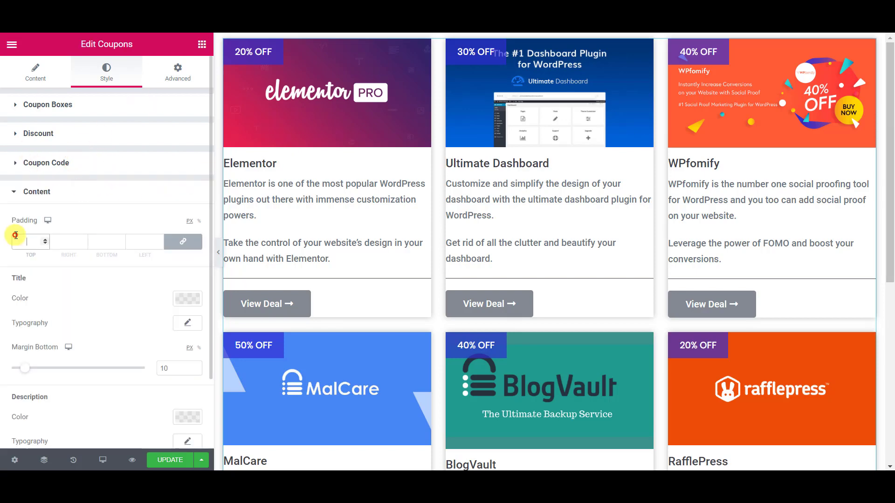
{"action": "type", "text": "20"}
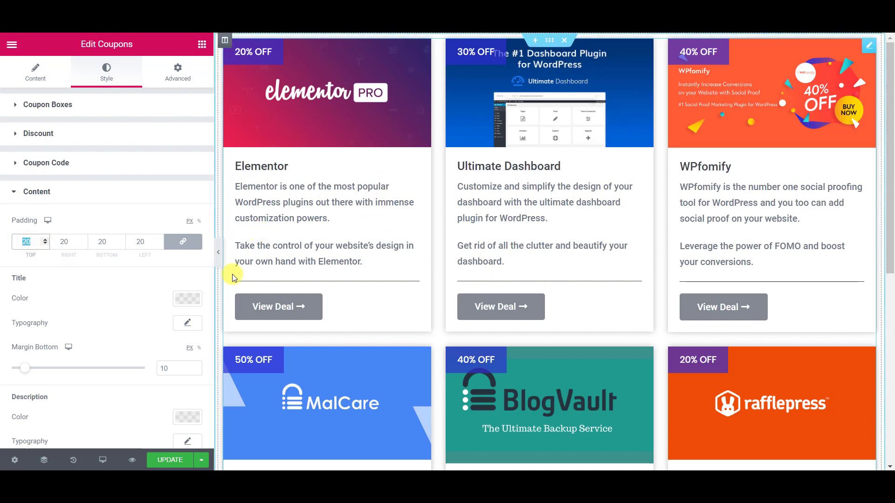
{"action": "scroll", "coordinate": [168, 280], "scroll_direction": "down", "scroll_amount": 3}
Colour the coupon titles semi-transparent black (#000000B5)
{"action": "left_click", "coordinate": [187, 226]}
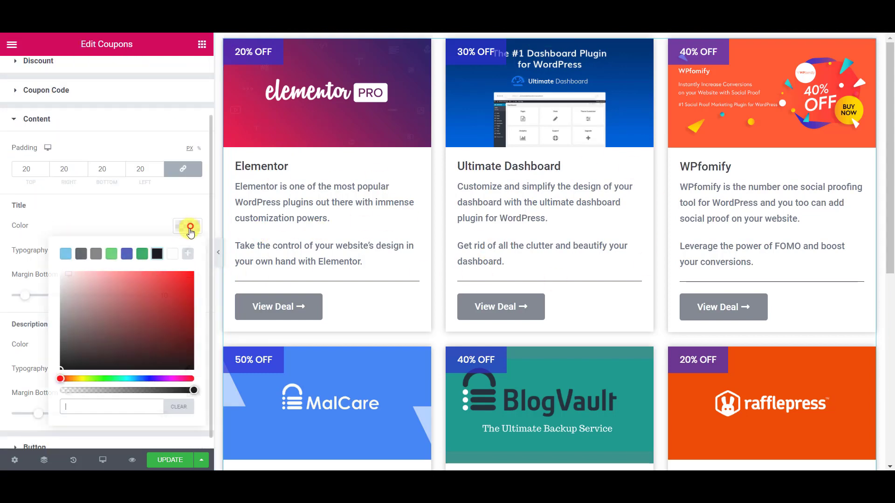
{"action": "left_click", "coordinate": [134, 392]}
{"action": "left_click", "coordinate": [136, 214]}
{"action": "scroll", "coordinate": [131, 212], "scroll_direction": "down", "scroll_amount": 1}
{"action": "left_click", "coordinate": [187, 214]}
{"action": "left_click_drag", "start_coordinate": [136, 379], "coordinate": [155, 381]}
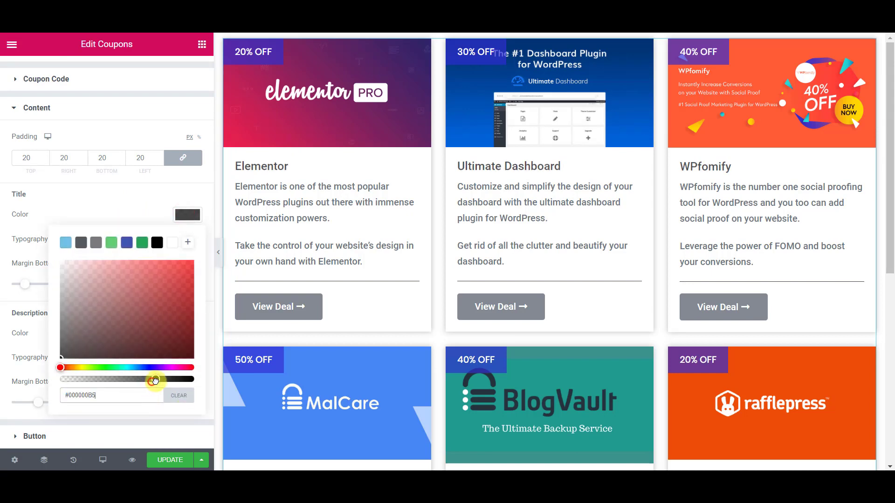
{"action": "left_click", "coordinate": [134, 200]}
Set the title typography to size 22 with weight 500
{"action": "left_click", "coordinate": [188, 239]}
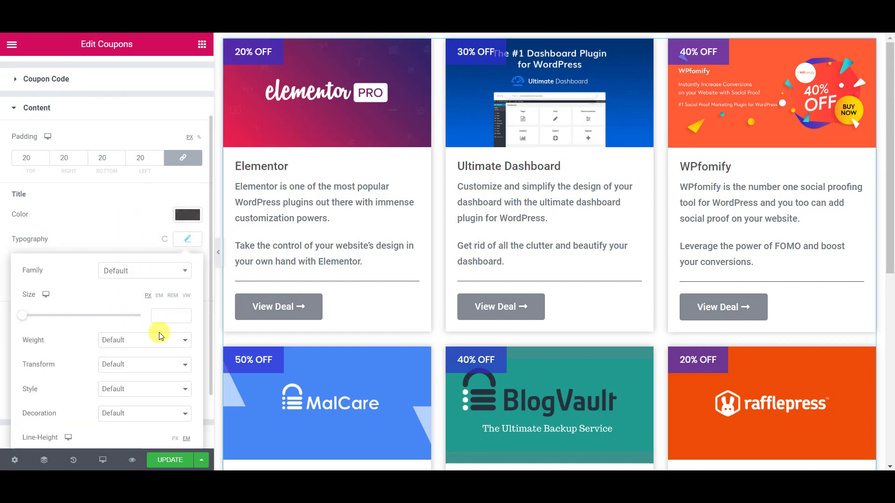
{"action": "left_click", "coordinate": [172, 315]}
{"action": "type", "text": "22"}
{"action": "left_click", "coordinate": [138, 342]}
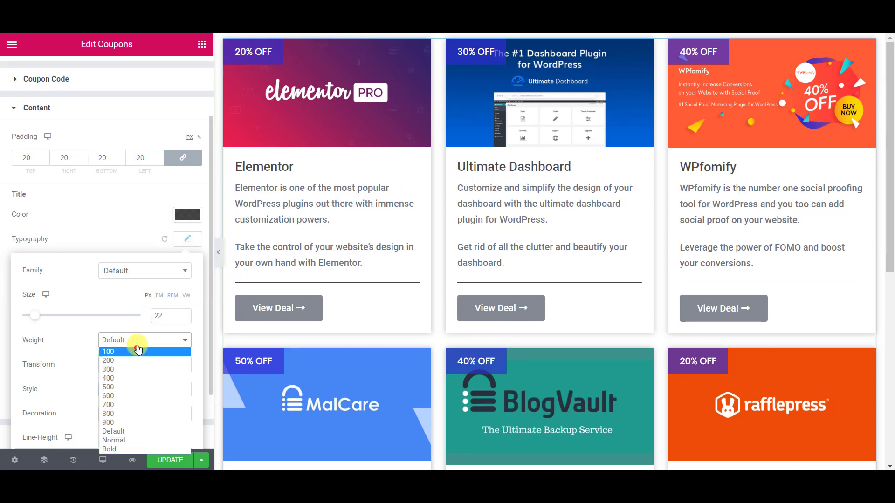
{"action": "left_click", "coordinate": [136, 388]}
{"action": "left_click", "coordinate": [112, 249]}
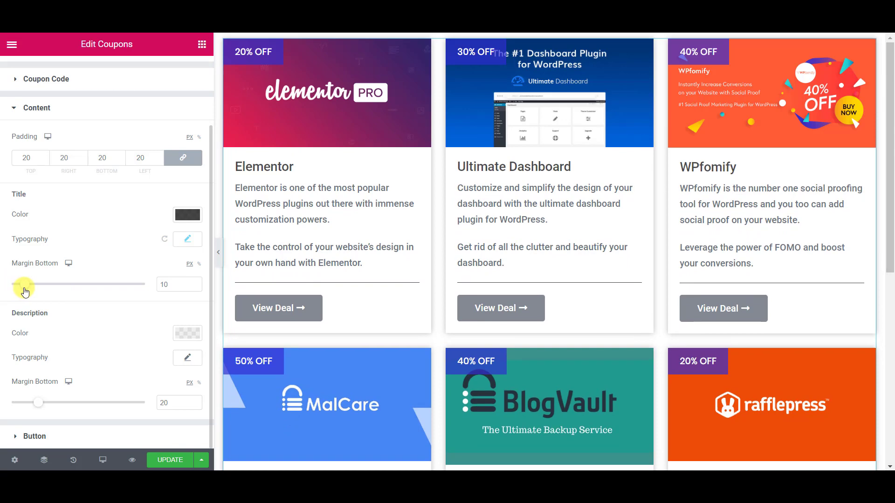
Colour the coupon descriptions dark grey
{"action": "left_click", "coordinate": [177, 333]}
{"action": "left_click", "coordinate": [96, 194]}
{"action": "left_click", "coordinate": [110, 342]}
{"action": "left_click", "coordinate": [184, 362]}
{"action": "scroll", "coordinate": [160, 398], "scroll_direction": "down", "scroll_amount": 3}
{"action": "left_click", "coordinate": [162, 290]}
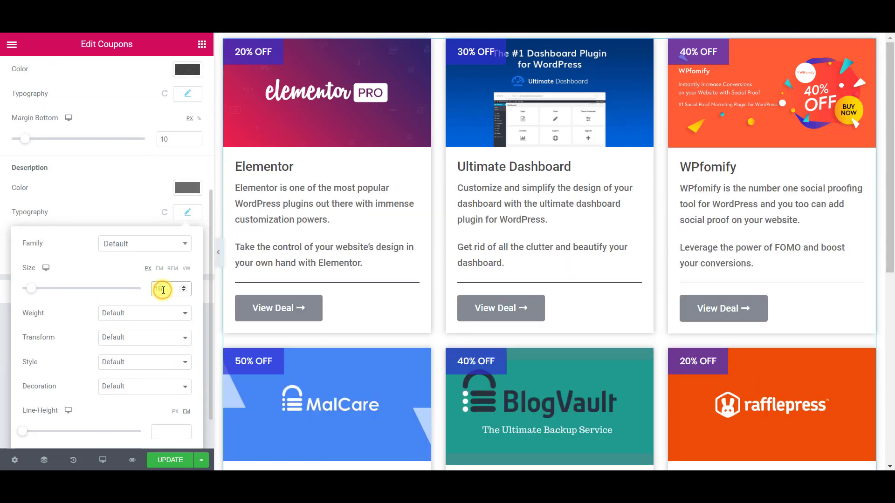
{"action": "left_click", "coordinate": [92, 190]}
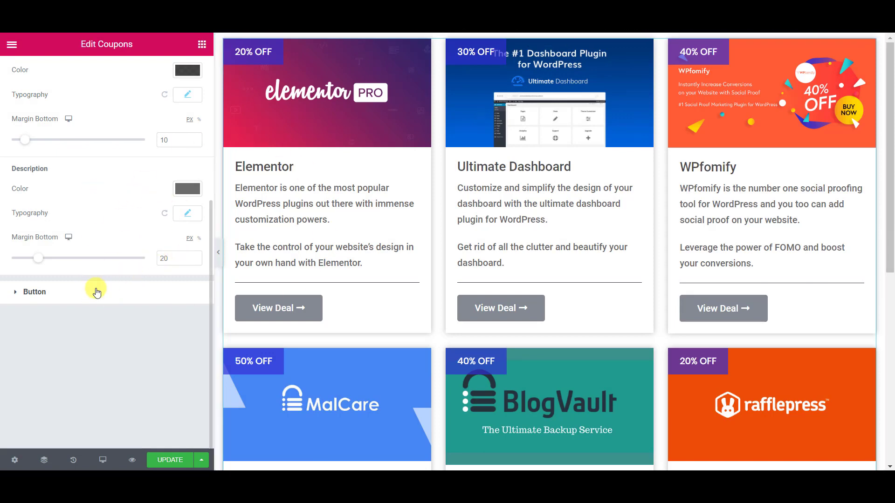
Keep the View Deal buttons Medium size and left-aligned, with spacing reduced to 19
{"action": "scroll", "coordinate": [96, 292], "scroll_direction": "up", "scroll_amount": 5}
{"action": "left_click", "coordinate": [105, 189]}
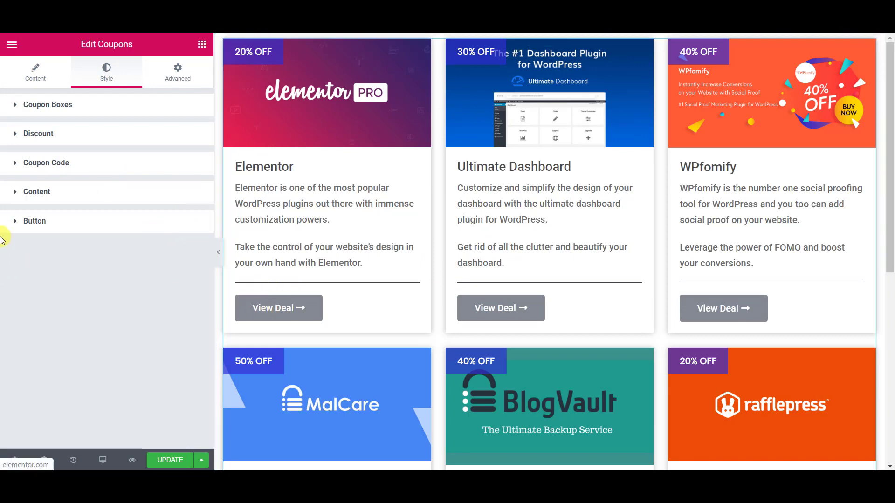
{"action": "left_click", "coordinate": [140, 221]}
{"action": "left_click", "coordinate": [136, 178]}
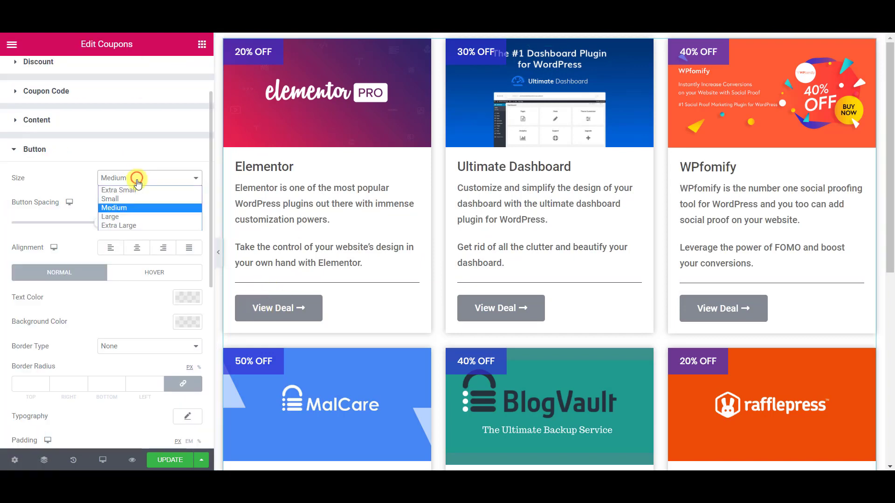
{"action": "left_click", "coordinate": [150, 205]}
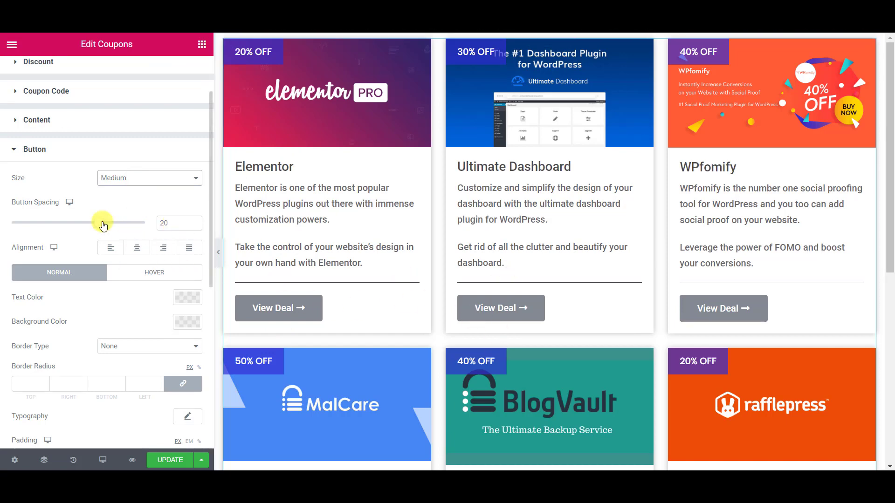
{"action": "left_click_drag", "start_coordinate": [100, 219], "coordinate": [98, 226]}
{"action": "left_click", "coordinate": [163, 247]}
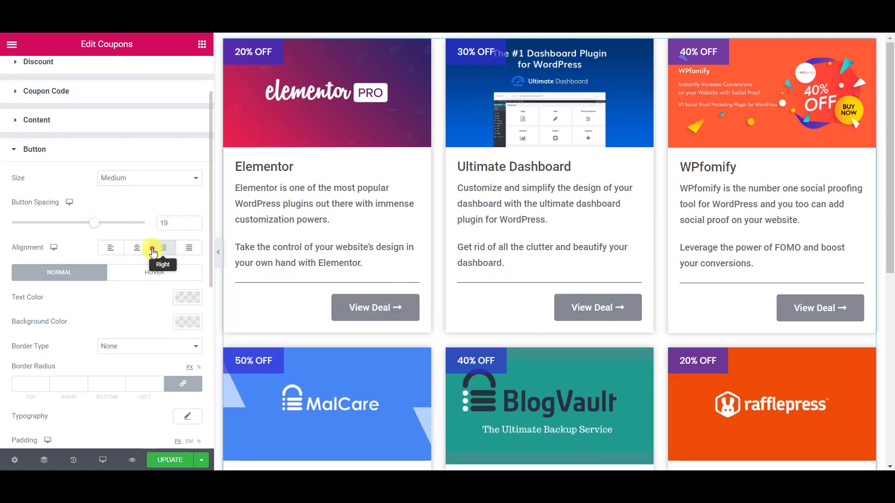
{"action": "left_click", "coordinate": [110, 247]}
Make the button background fully transparent and the View Deal text blue
{"action": "scroll", "coordinate": [93, 284], "scroll_direction": "down", "scroll_amount": 2}
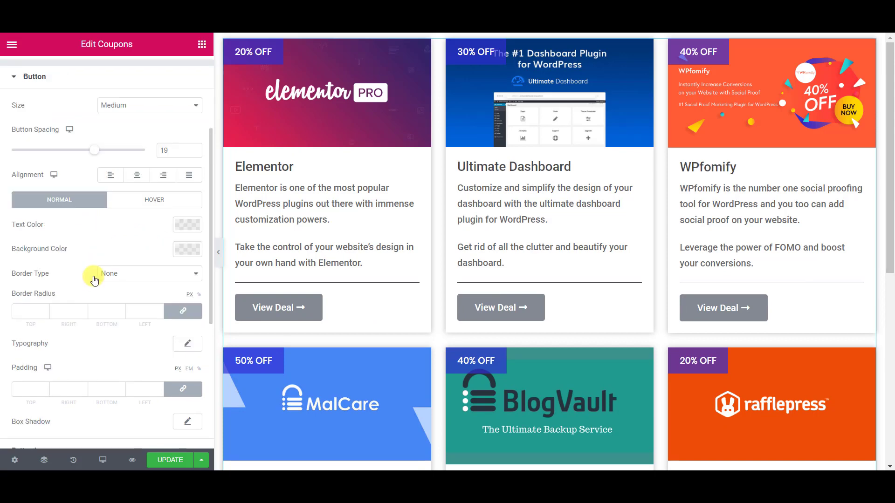
{"action": "left_click", "coordinate": [184, 257]}
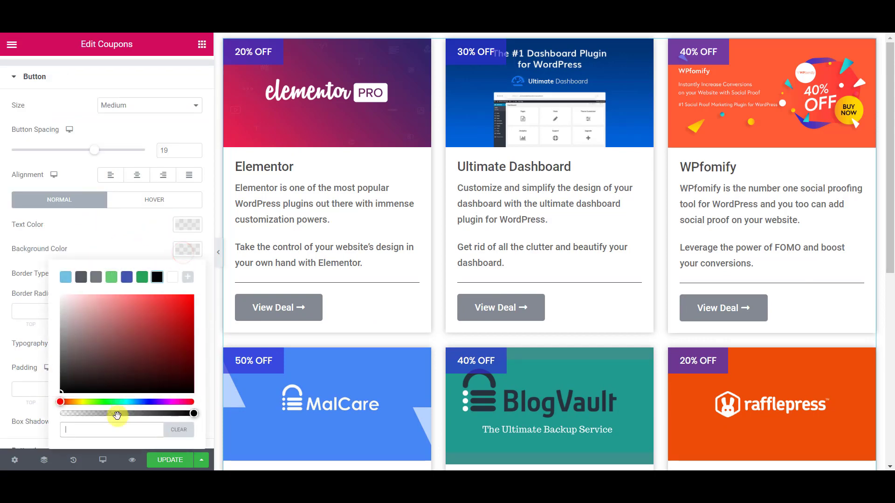
{"action": "left_click", "coordinate": [65, 413]}
{"action": "left_click", "coordinate": [187, 224]}
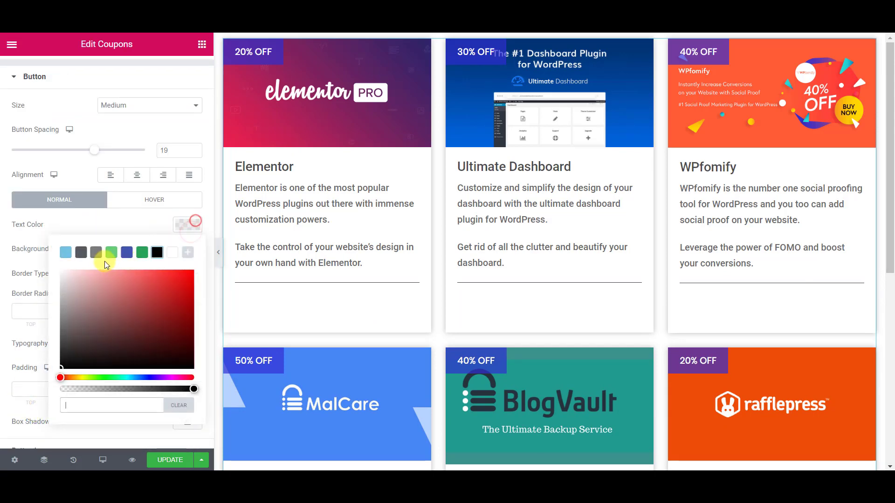
{"action": "left_click", "coordinate": [127, 252]}
Set the button typography to Poppins, size 14, weight 600, uppercase
{"action": "scroll", "coordinate": [170, 287], "scroll_direction": "down", "scroll_amount": 2}
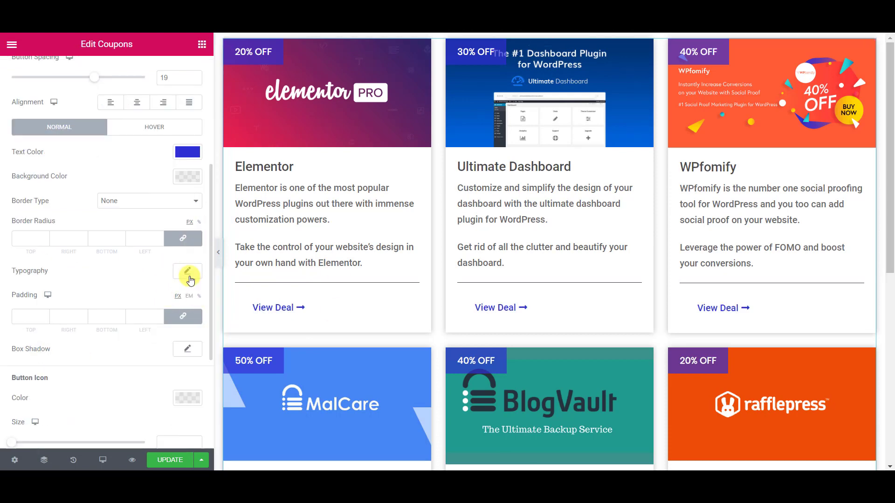
{"action": "left_click", "coordinate": [188, 272]}
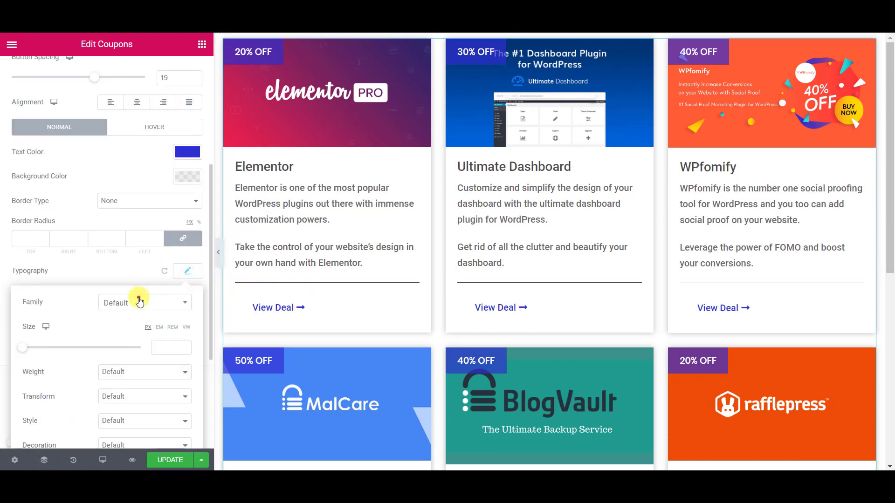
{"action": "left_click", "coordinate": [138, 302]}
{"action": "left_click", "coordinate": [121, 353]}
{"action": "scroll", "coordinate": [178, 329], "scroll_direction": "down", "scroll_amount": 4}
{"action": "left_click", "coordinate": [163, 208]}
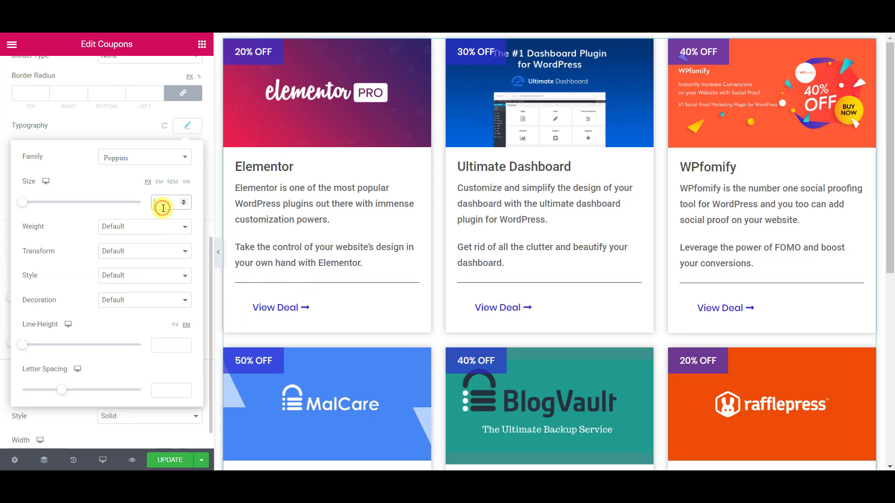
{"action": "type", "text": "14"}
{"action": "left_click", "coordinate": [142, 226]}
{"action": "left_click", "coordinate": [146, 281]}
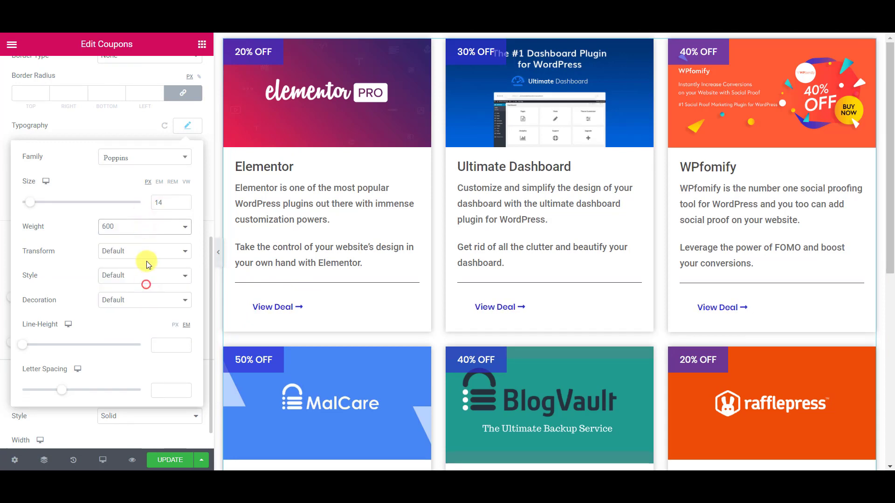
{"action": "left_click", "coordinate": [154, 250]}
{"action": "left_click", "coordinate": [150, 271]}
{"action": "left_click", "coordinate": [81, 137]}
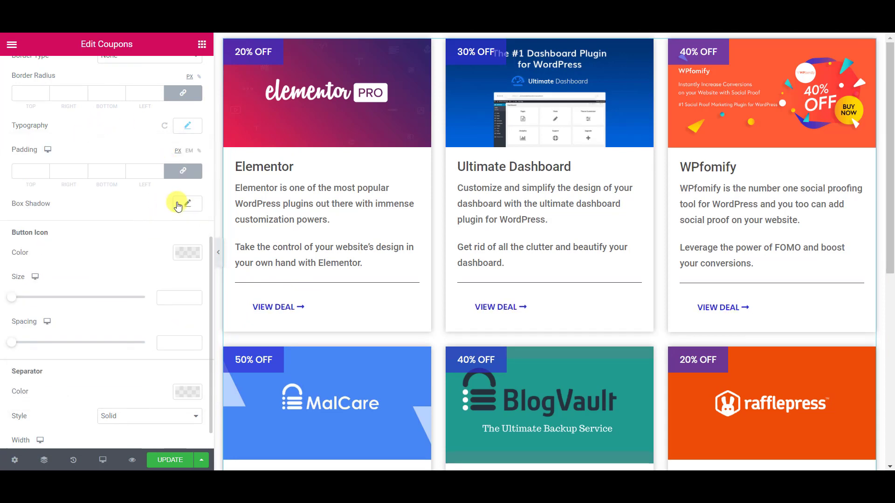
Space the View Deal arrow 5 px from the text and set its size to 15
{"action": "scroll", "coordinate": [175, 265], "scroll_direction": "down", "scroll_amount": 1}
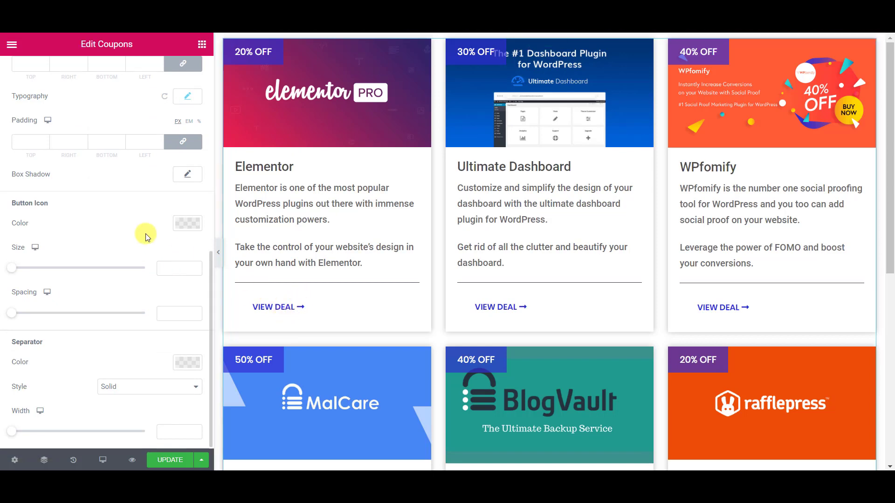
{"action": "left_click_drag", "start_coordinate": [13, 313], "coordinate": [29, 321]}
{"action": "key", "text": "Down"}
{"action": "key", "text": "Down"}
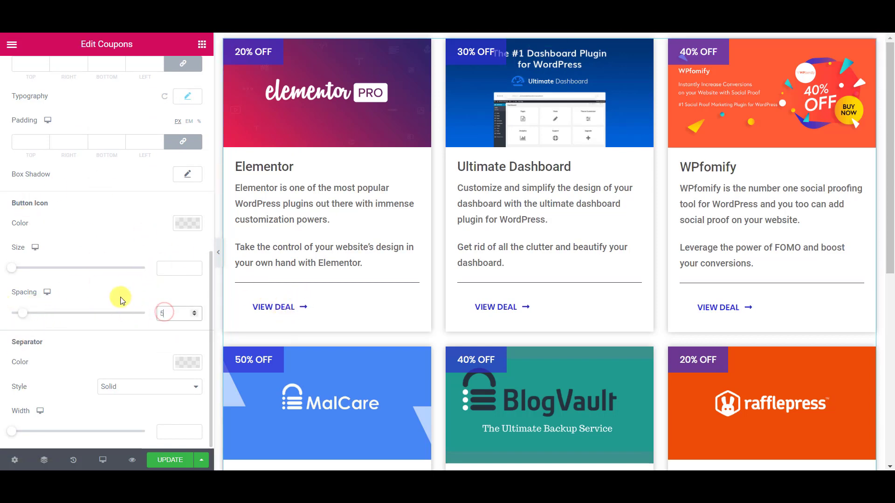
{"action": "left_click_drag", "start_coordinate": [16, 266], "coordinate": [48, 266]}
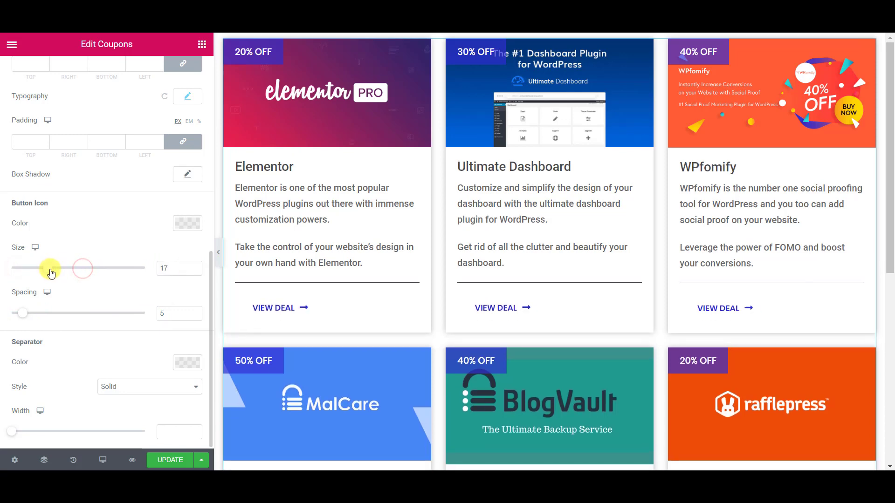
{"action": "left_click", "coordinate": [136, 235]}
Make the card separator lines grey and 1 px wide
{"action": "left_click", "coordinate": [187, 362]}
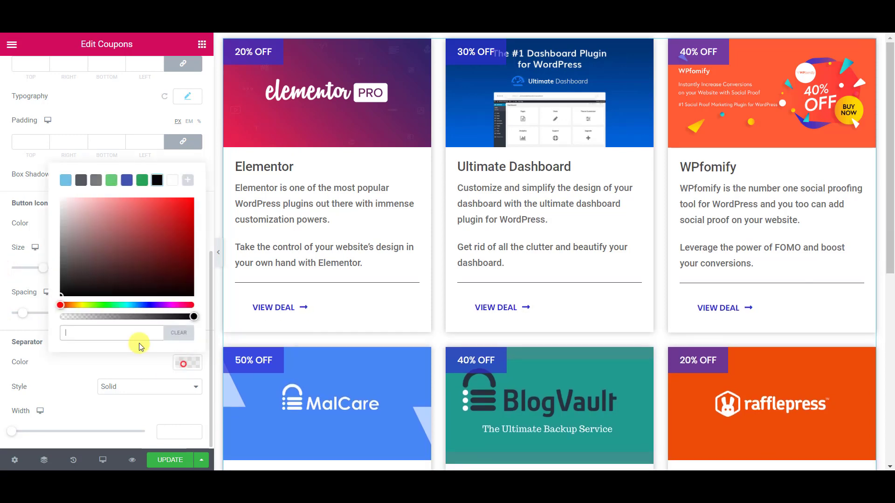
{"action": "left_click_drag", "start_coordinate": [135, 314], "coordinate": [99, 314]}
{"action": "left_click", "coordinate": [87, 374]}
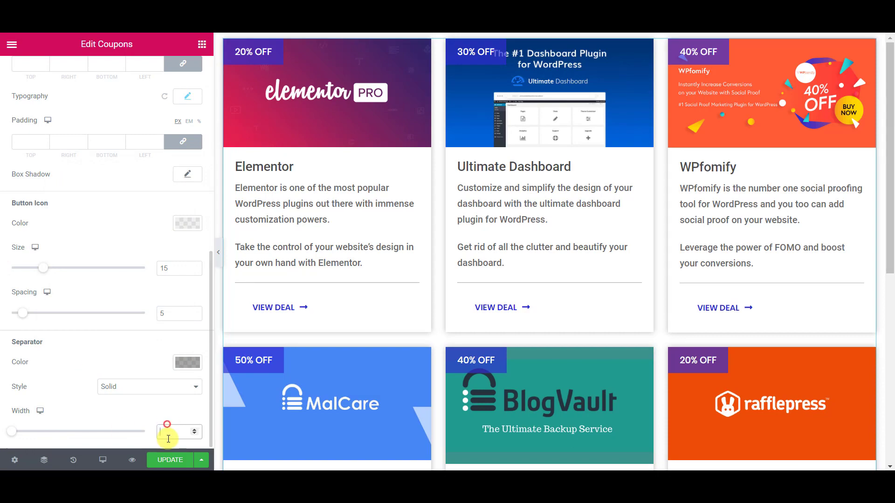
{"action": "type", "text": "1"}
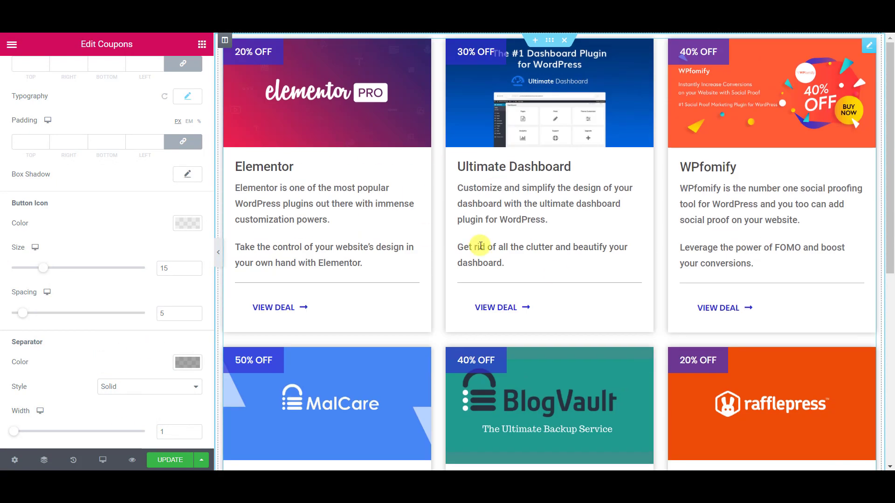
{"action": "scroll", "coordinate": [480, 246], "scroll_direction": "down", "scroll_amount": 8}
Hide the editor panel to review all six coupon cards, then restore it
{"action": "left_click", "coordinate": [217, 254]}
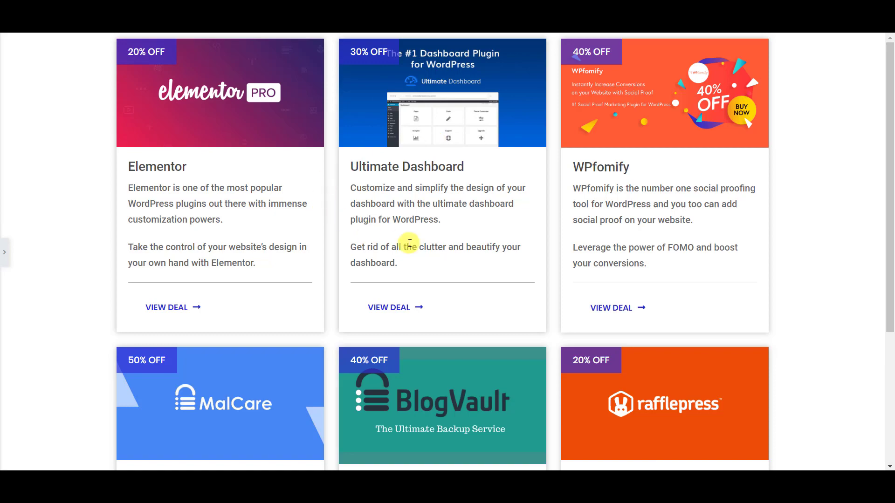
{"action": "scroll", "coordinate": [622, 271], "scroll_direction": "down", "scroll_amount": 4}
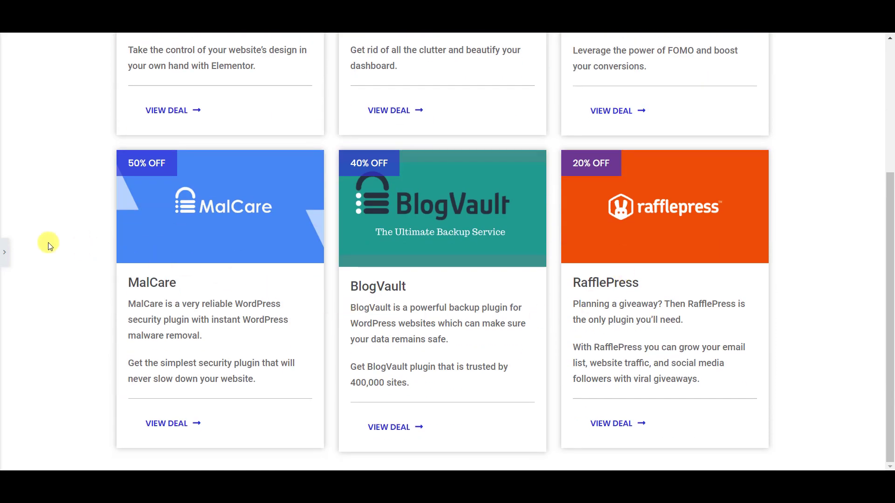
{"action": "left_click", "coordinate": [5, 252]}
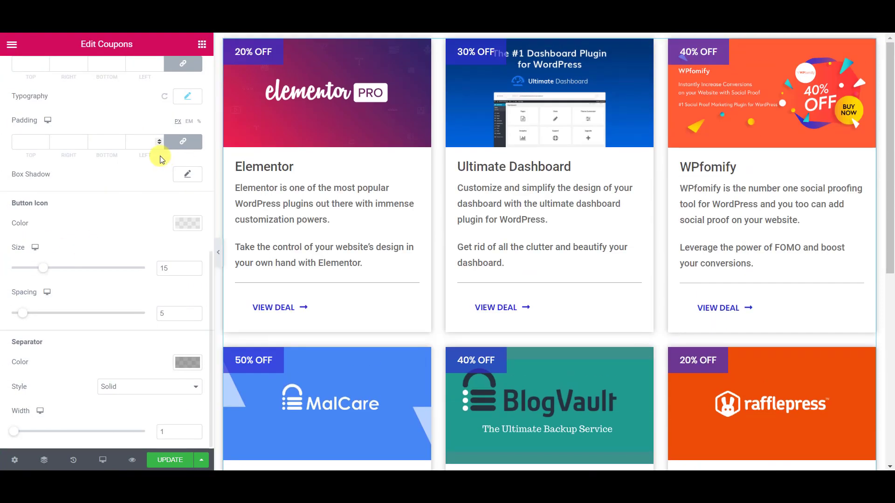
{"action": "scroll", "coordinate": [116, 135], "scroll_direction": "up", "scroll_amount": 10}
Switch the Coupons layout from Grid to Carousel and test sliding it full-width
{"action": "left_click", "coordinate": [36, 75]}
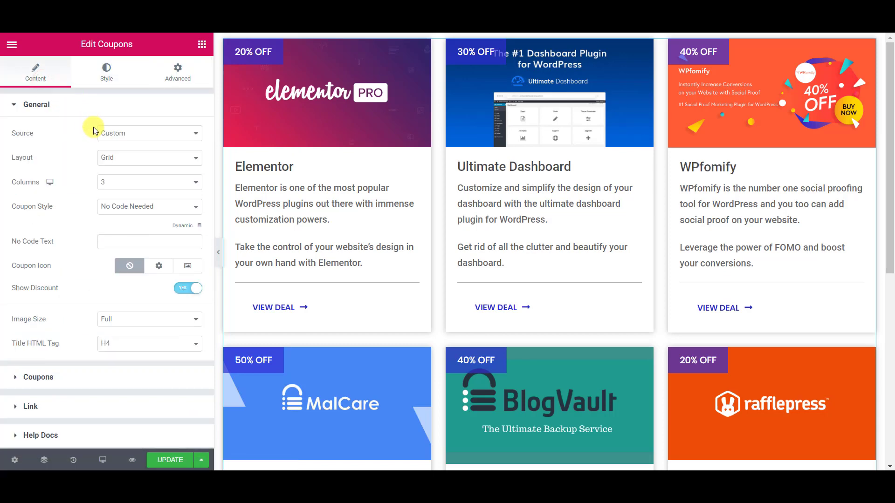
{"action": "left_click", "coordinate": [110, 158]}
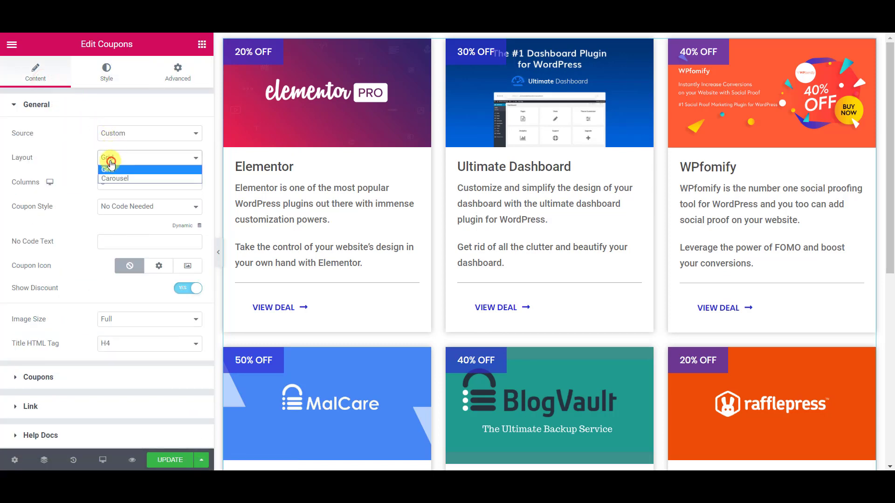
{"action": "left_click", "coordinate": [136, 179]}
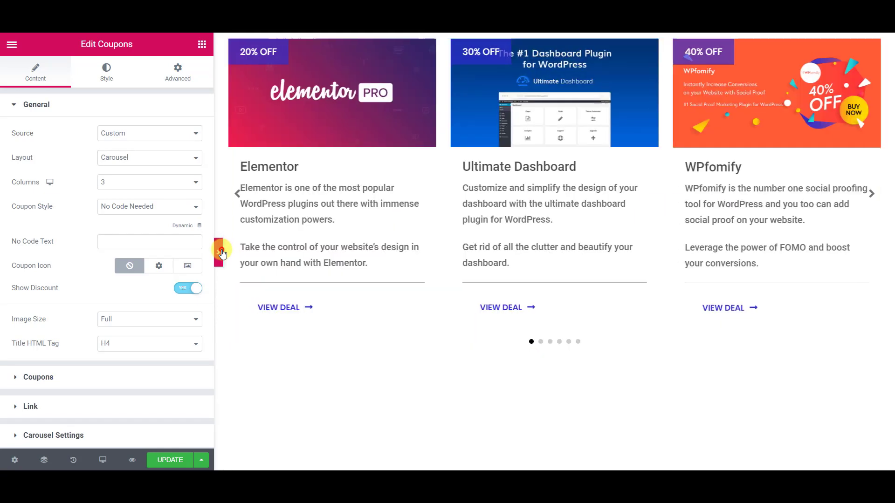
{"action": "left_click", "coordinate": [220, 251]}
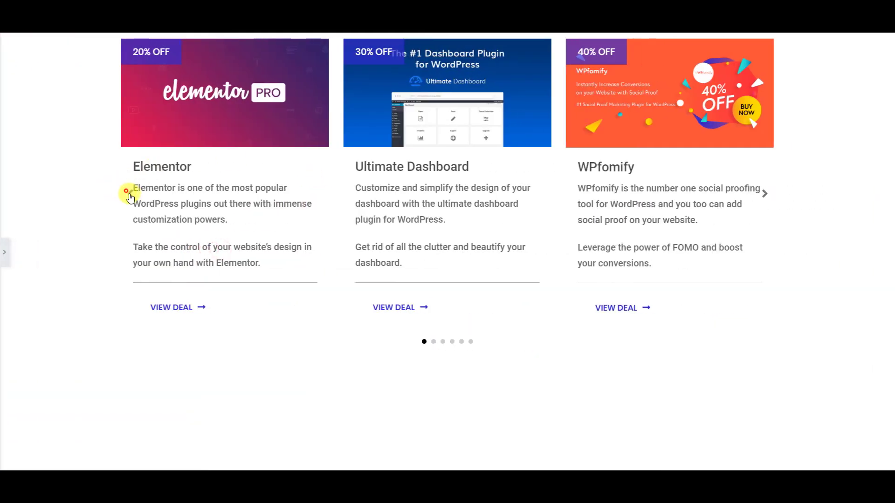
{"action": "left_click", "coordinate": [128, 196]}
{"action": "left_click", "coordinate": [130, 196]}
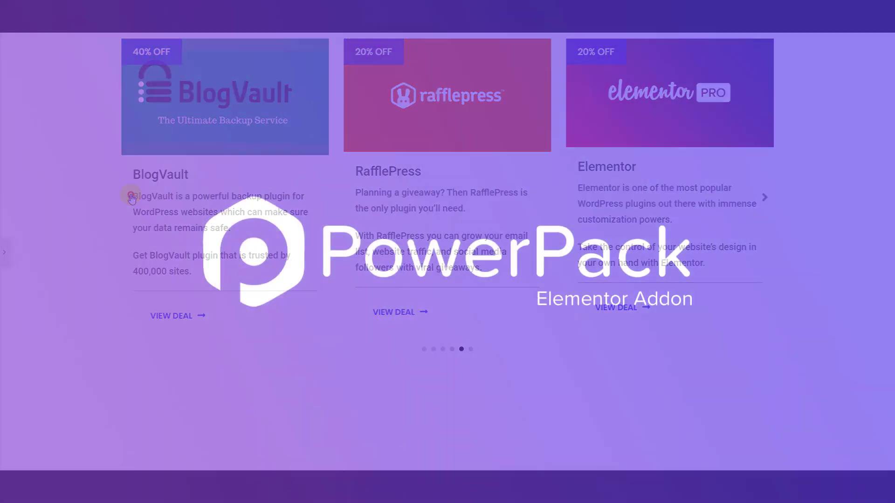